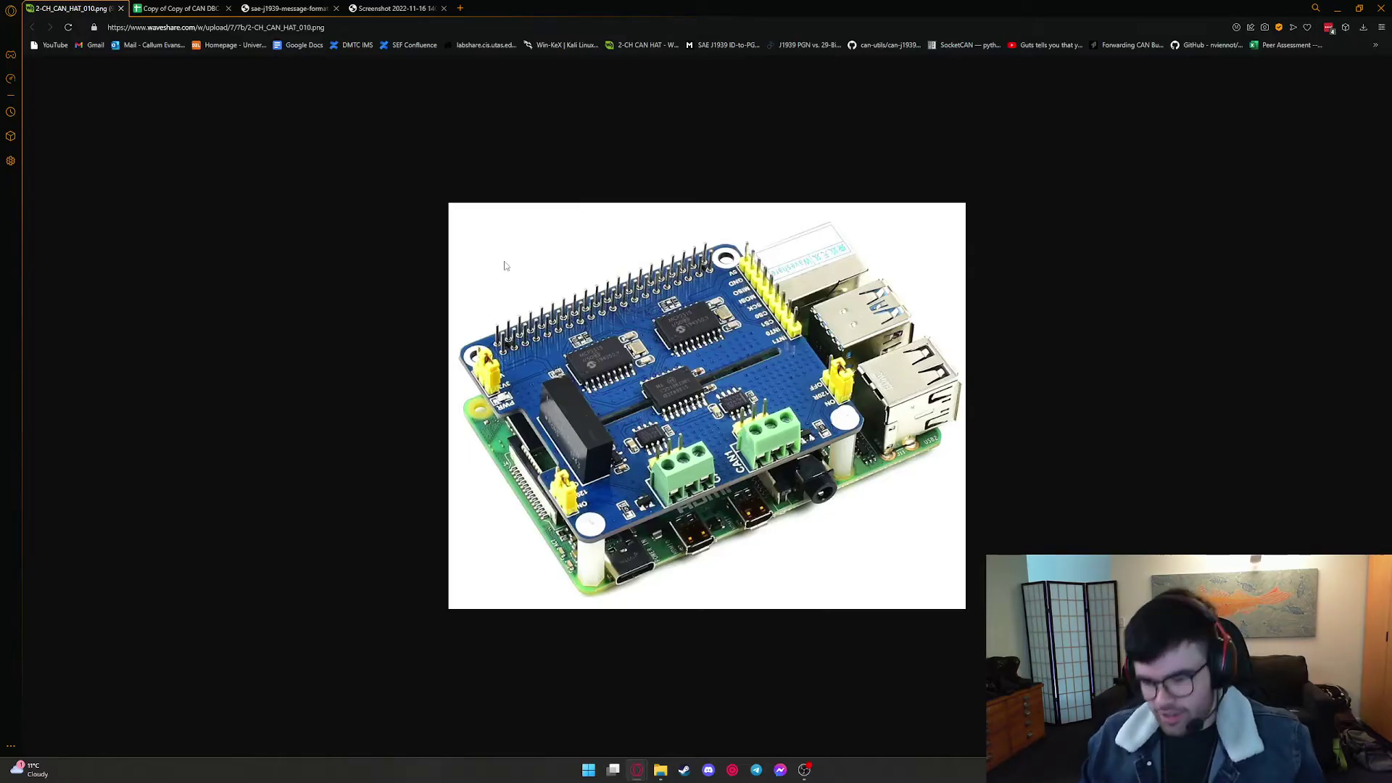
# Switch to the browser tab showing the SAE J1939 message format diagram.
pyautogui.click(303, 13)
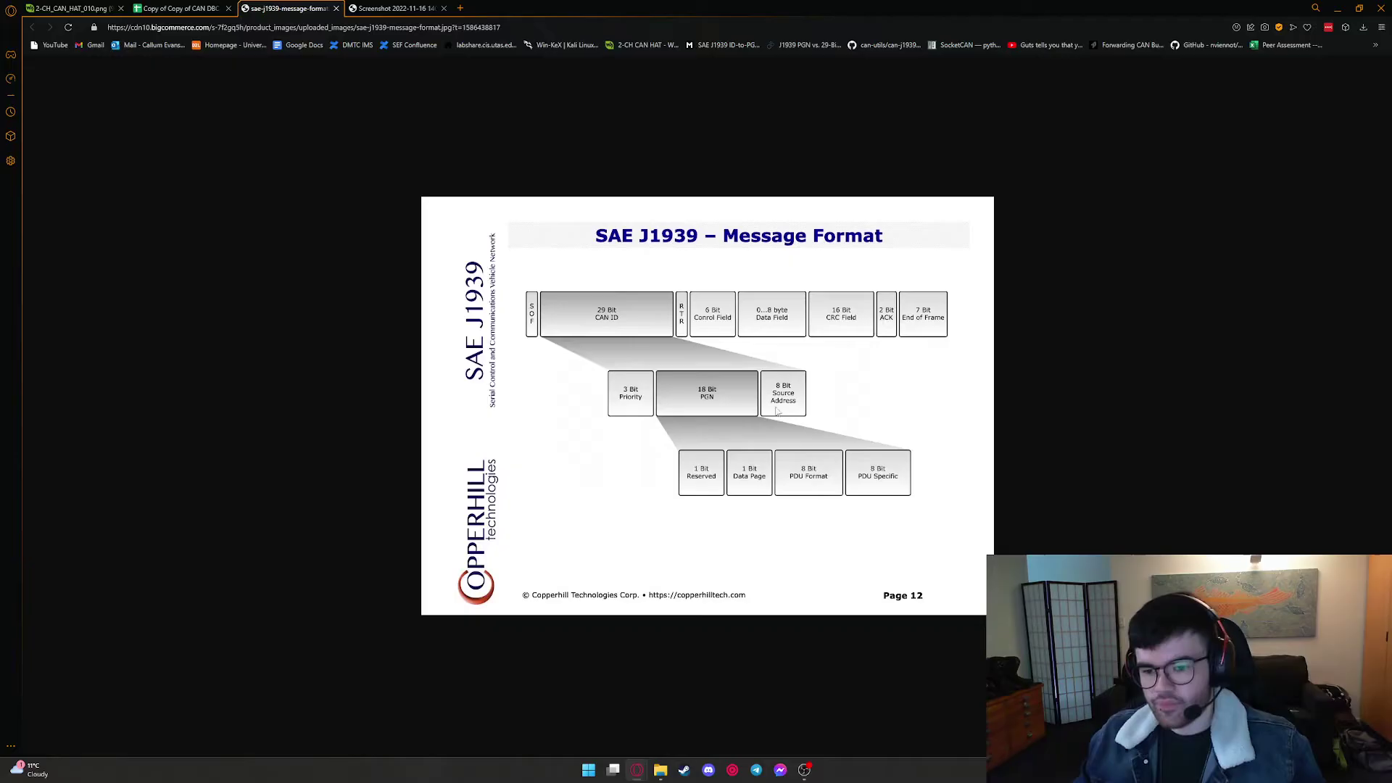
# Switch to the Waveshare 2-CH CAN HAT wiki tab at its Working with Raspberry Pi section.
pyautogui.click(395, 8)
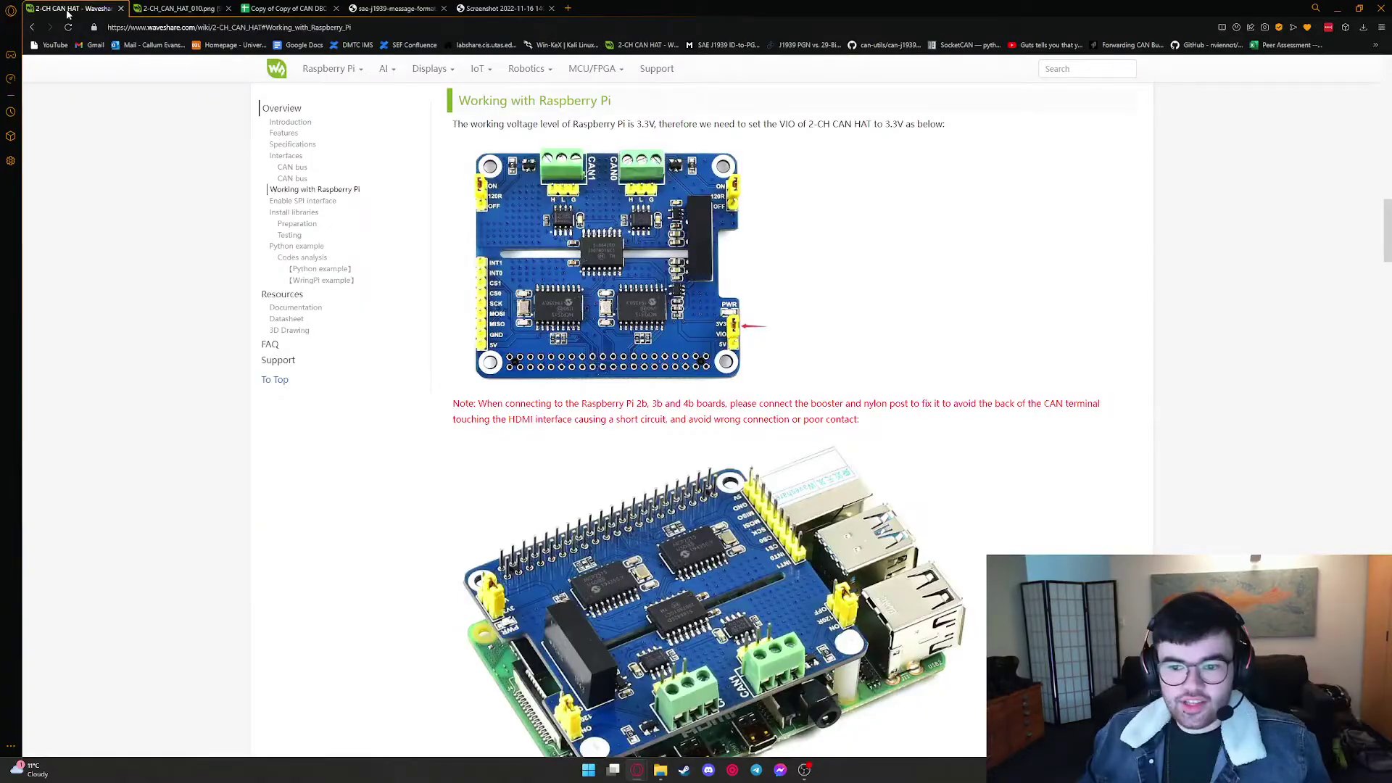
# Scroll through the wiki's SPI, library and CAN setup sections.
pyautogui.scroll(-15, 473, 237)
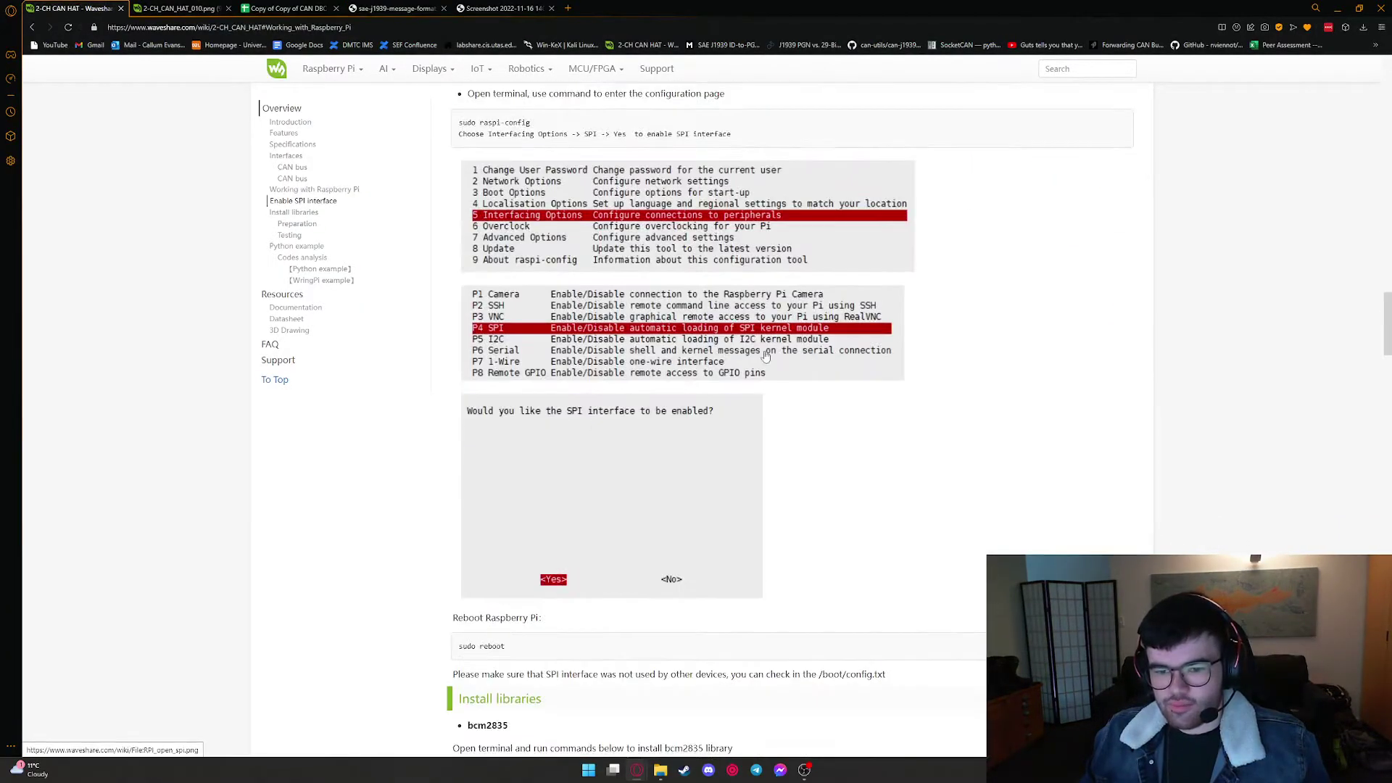
pyautogui.scroll(6, 506, 215)
pyautogui.scroll(-9, 448, 351)
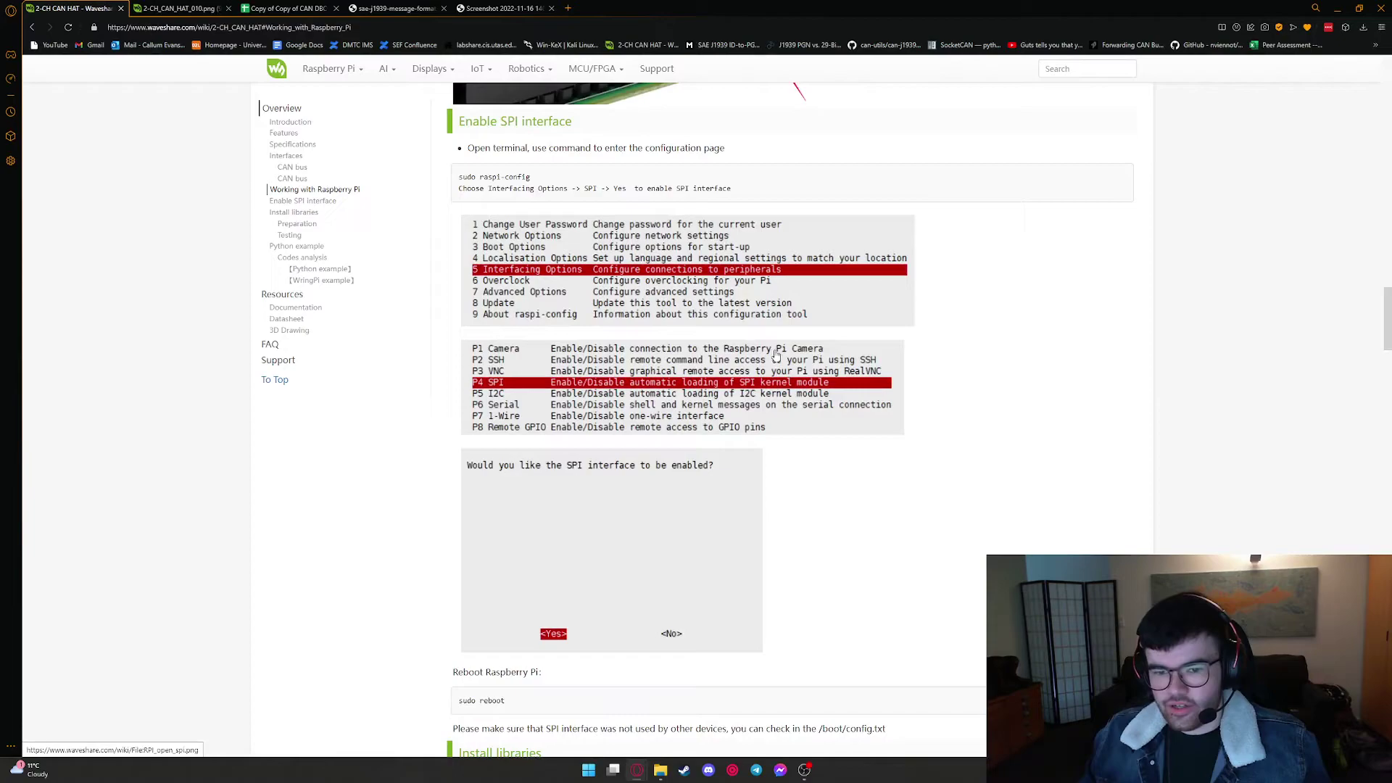
pyautogui.scroll(-10, 448, 350)
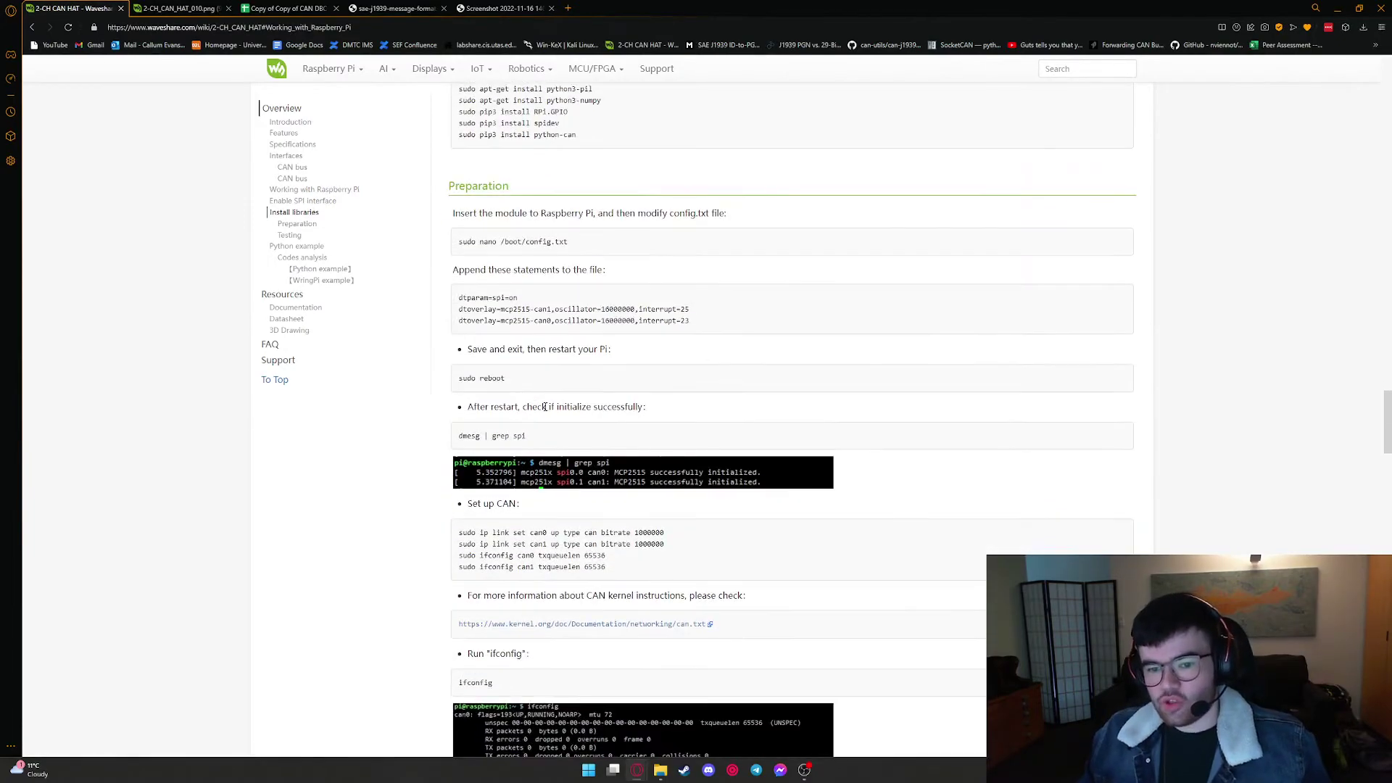
pyautogui.scroll(3, 550, 417)
pyautogui.scroll(4, 551, 417)
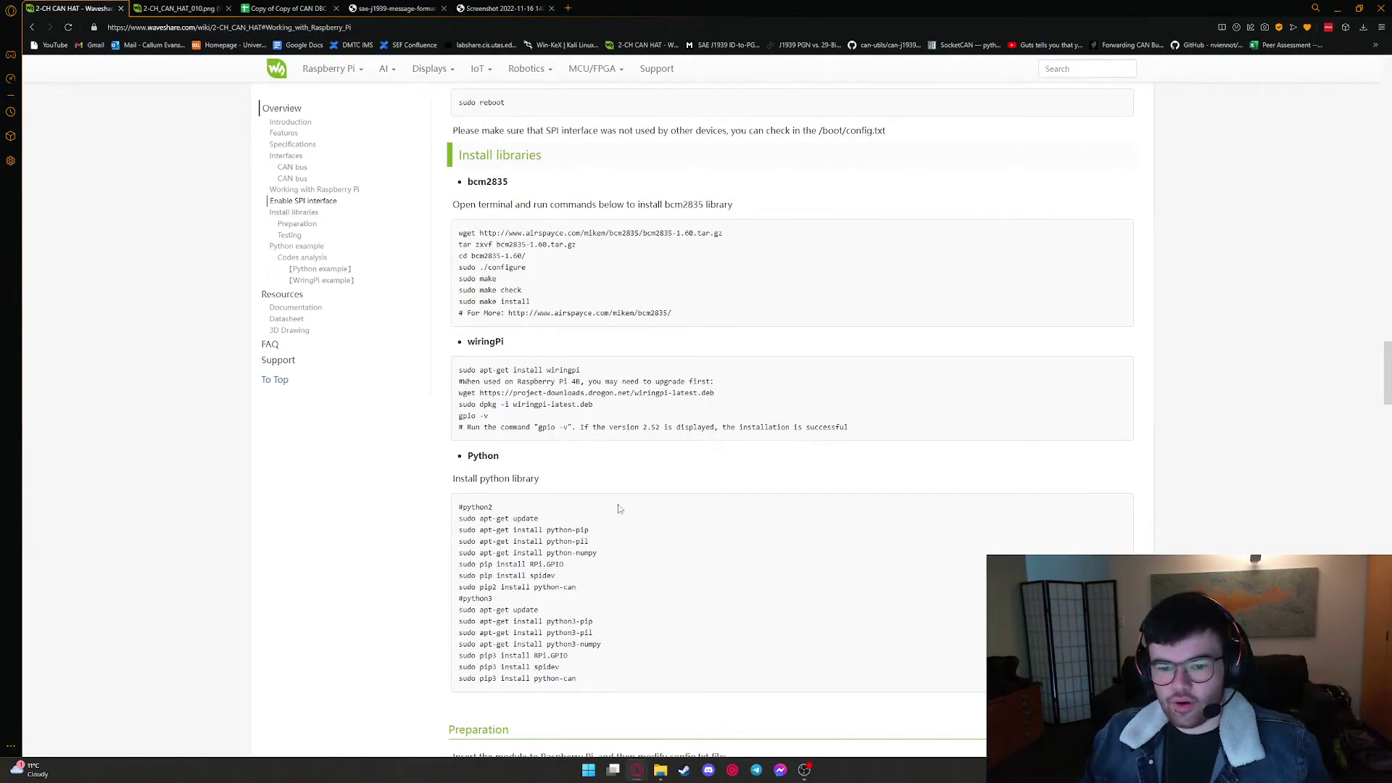
pyautogui.scroll(-8, 737, 379)
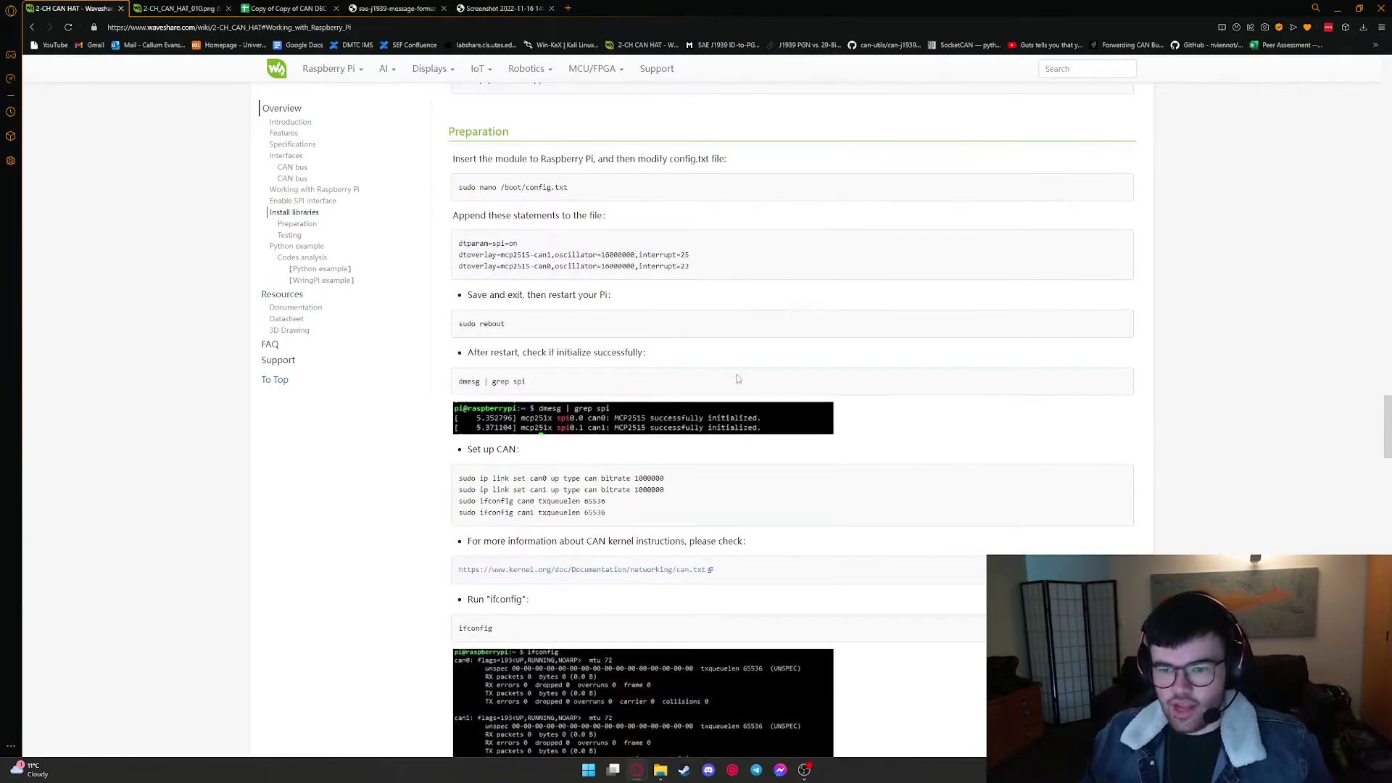
pyautogui.scroll(-5, 737, 379)
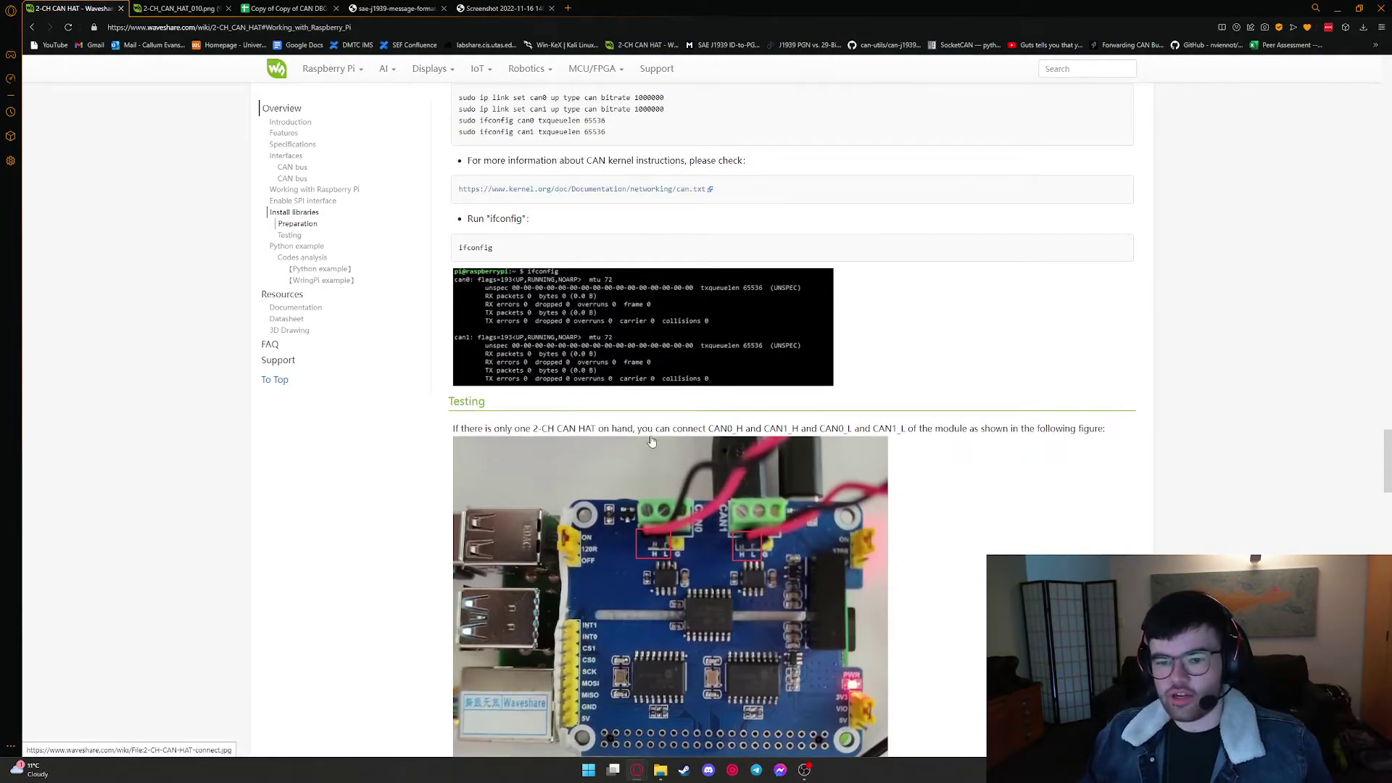
pyautogui.scroll(-10, 647, 386)
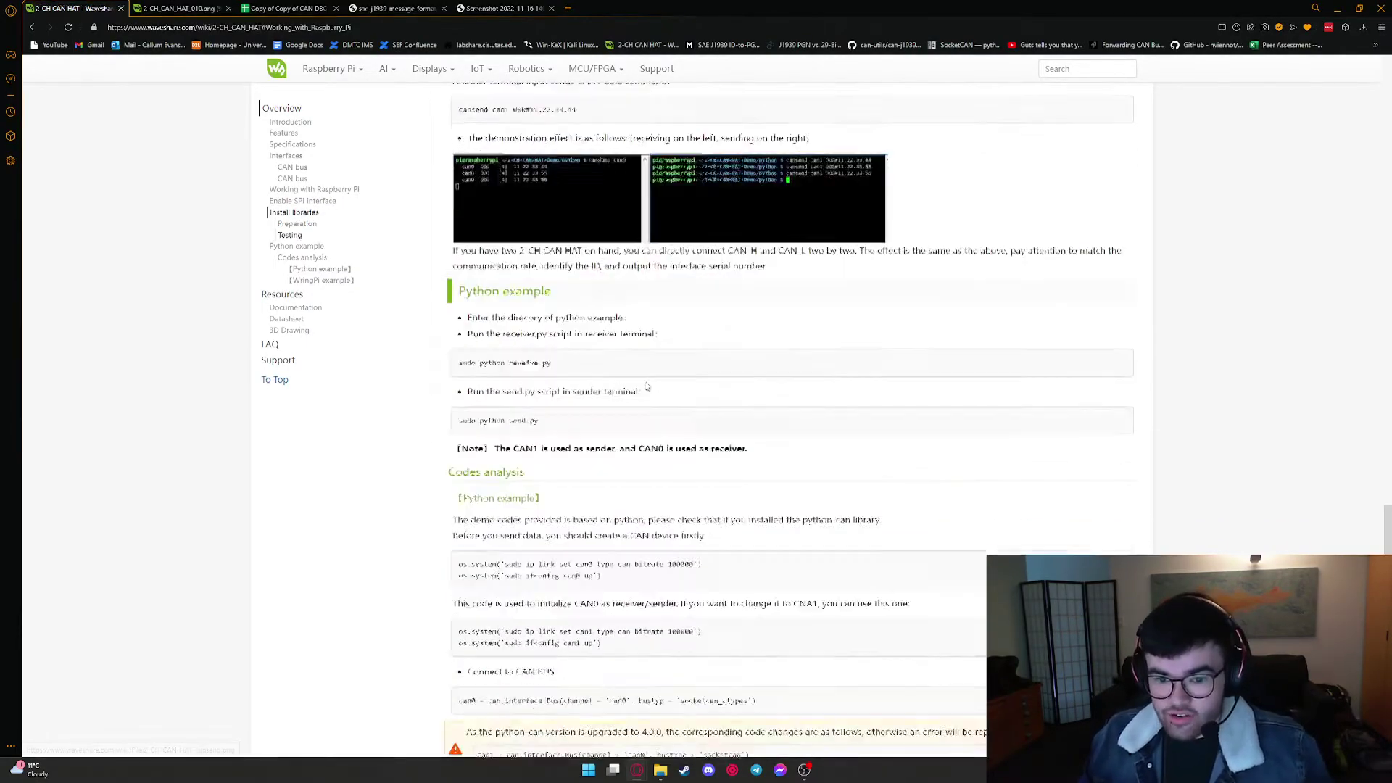
pyautogui.scroll(-4, 646, 386)
# In a new tab, open the saved can-utils can-j1939 kickstart guide bookmark and skim it.
pyautogui.hotkey('ctrl', 't')
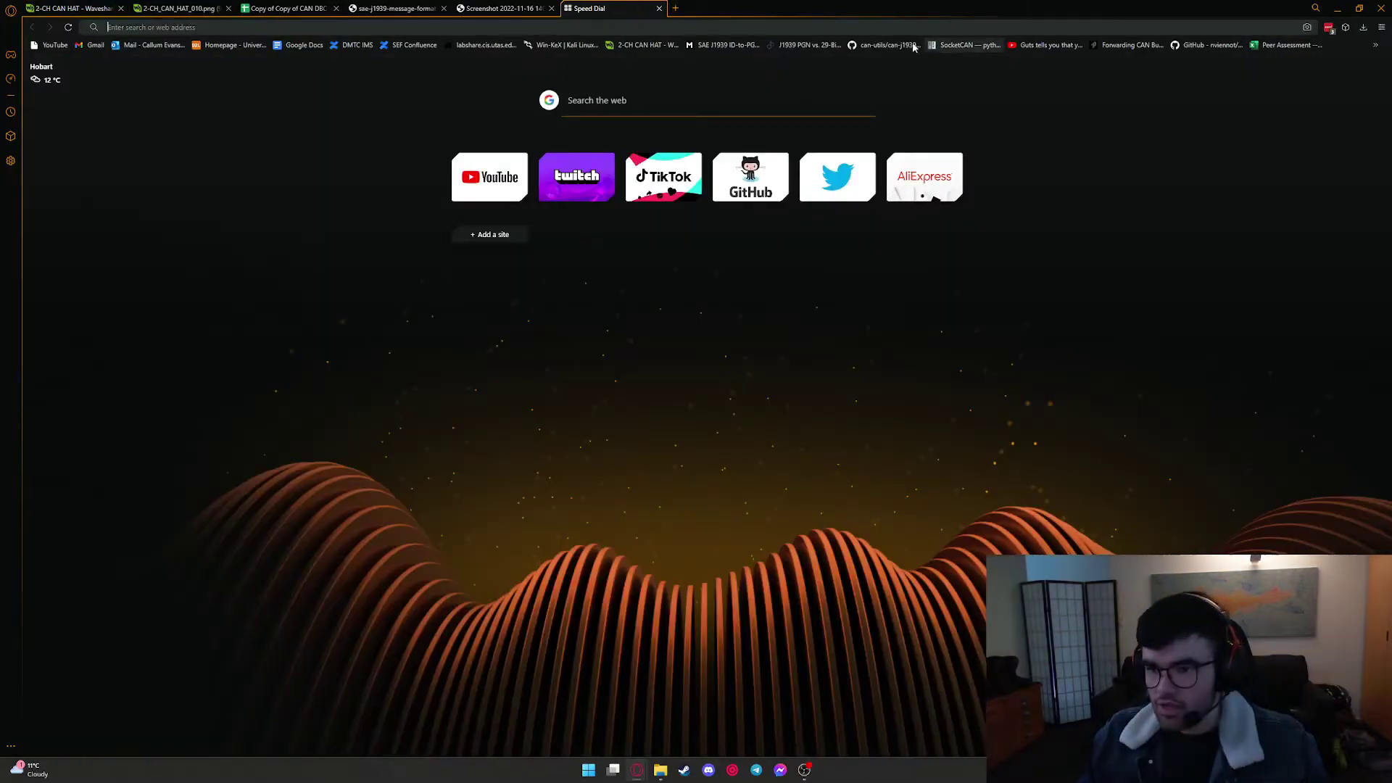
pyautogui.click(912, 46)
pyautogui.scroll(-7, 505, 374)
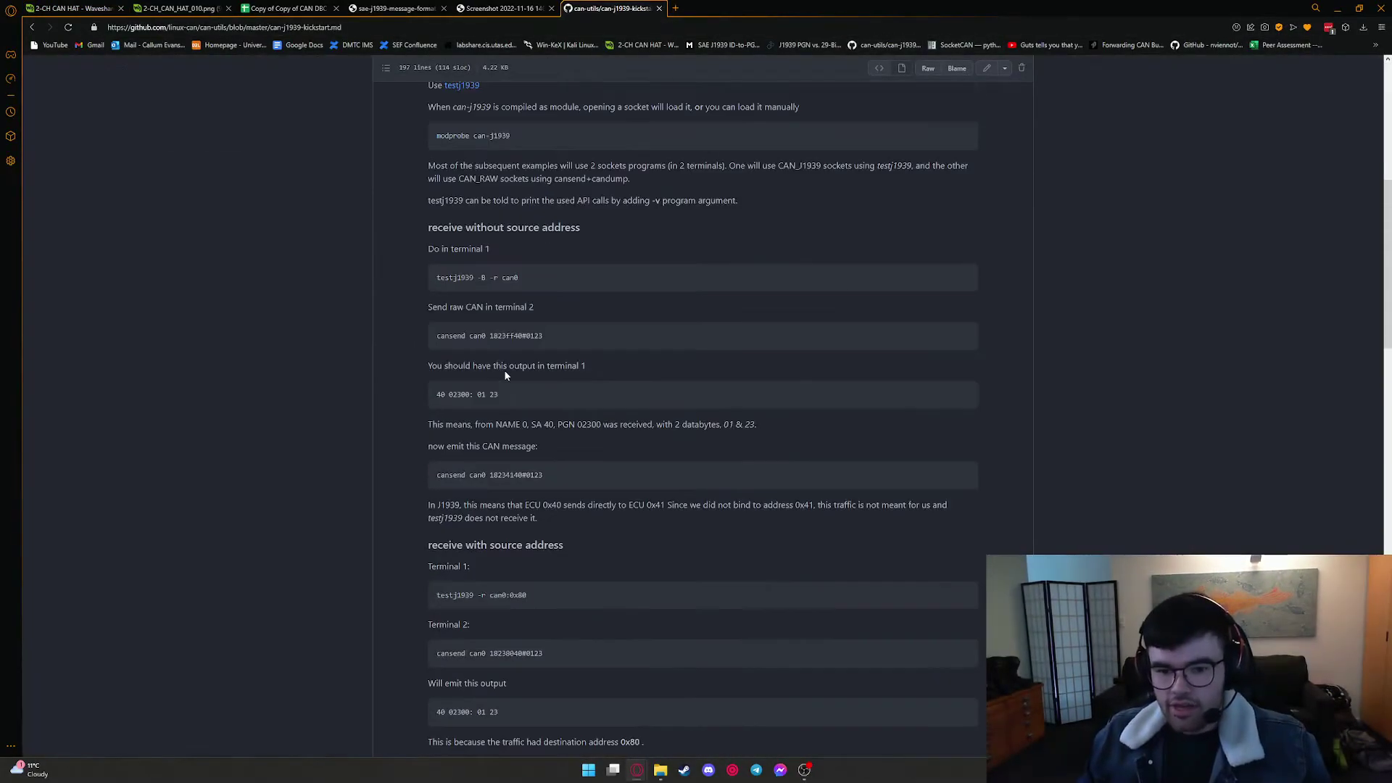
pyautogui.scroll(-5, 502, 369)
pyautogui.scroll(12, 500, 375)
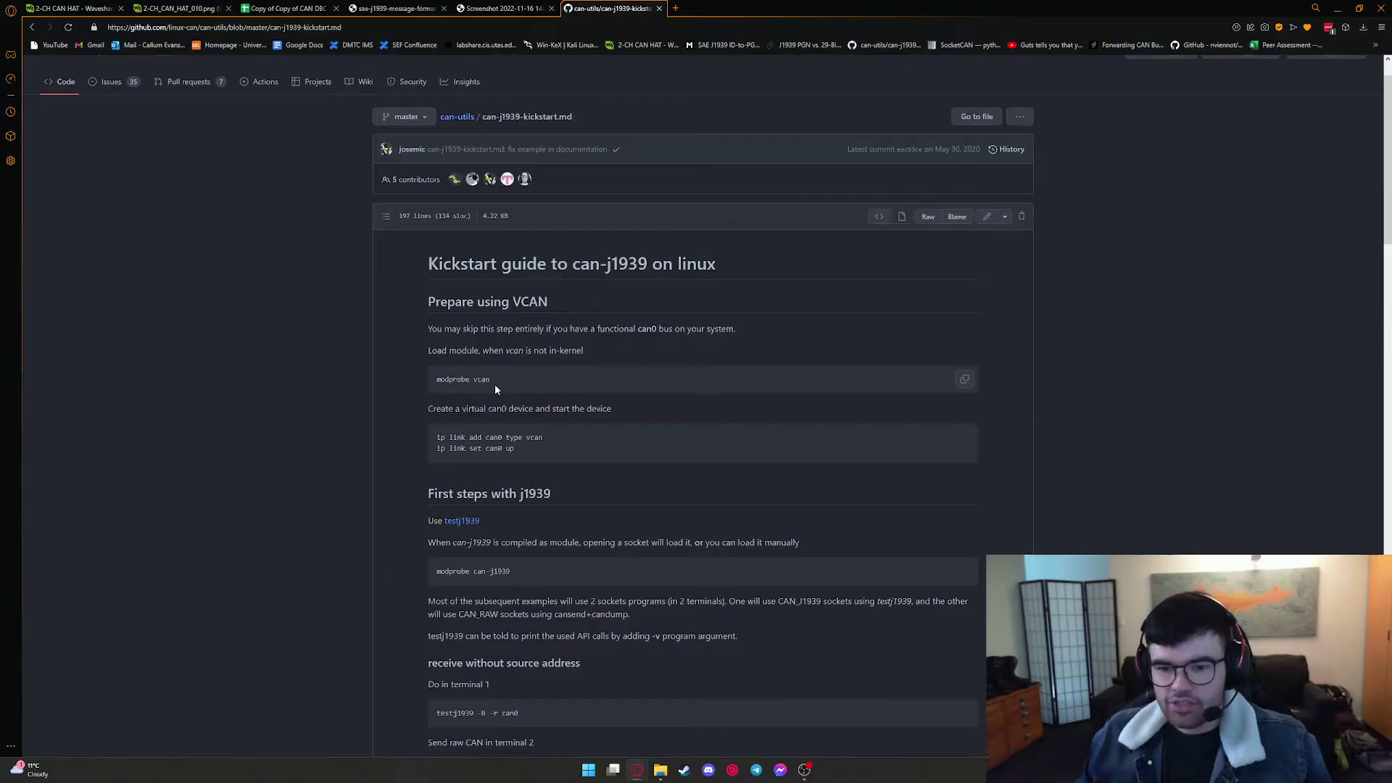
pyautogui.scroll(1, 495, 384)
# Go up to the can-utils repository page and review its README list of CAN tools.
pyautogui.click(458, 170)
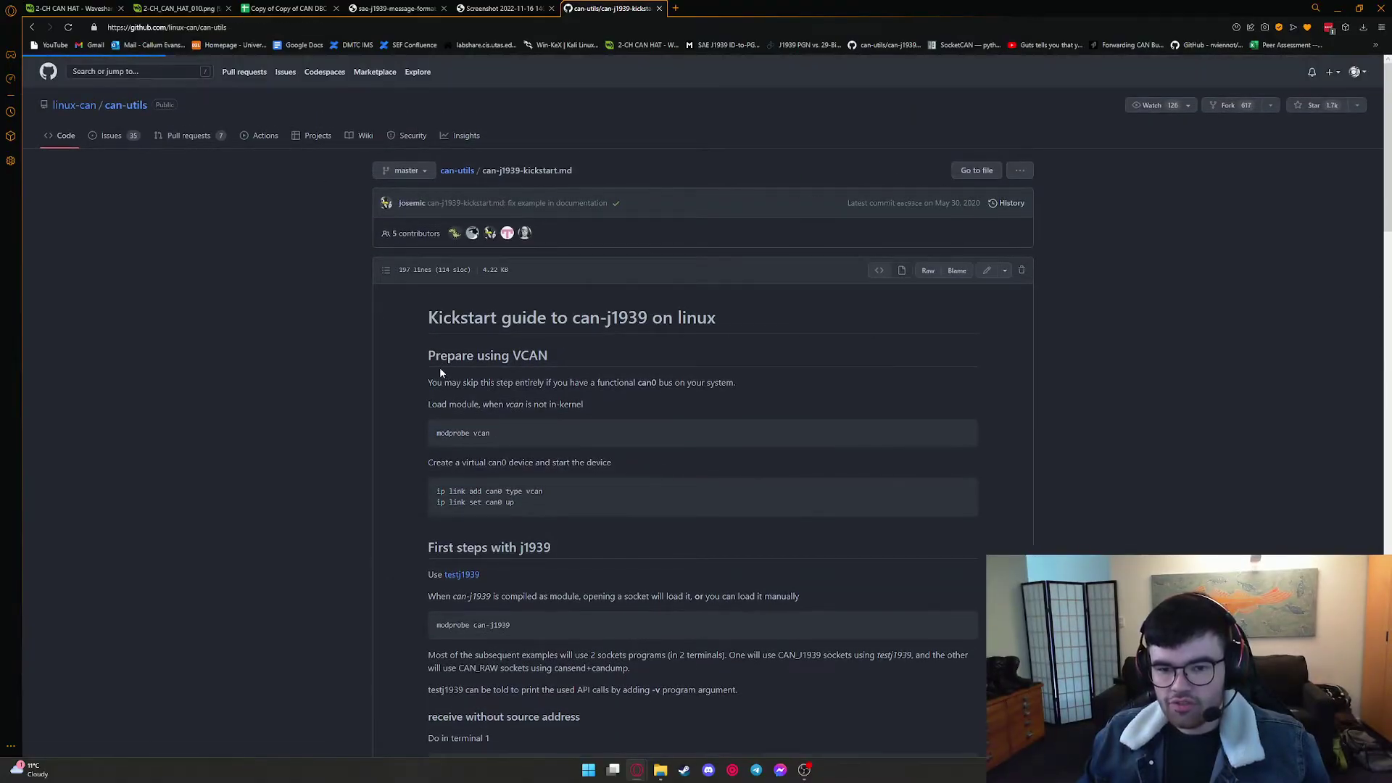
pyautogui.scroll(-15, 334, 385)
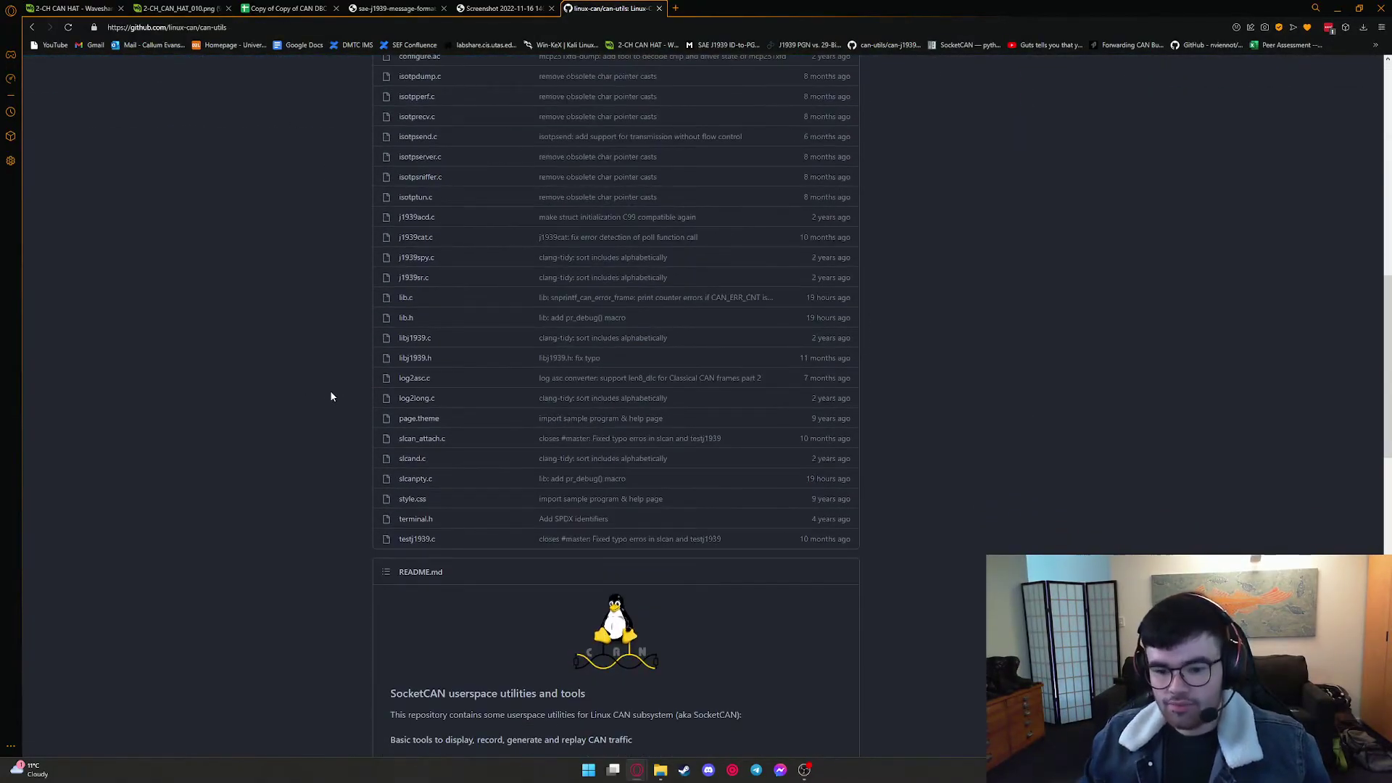
pyautogui.scroll(-7, 331, 396)
pyautogui.scroll(3, 289, 370)
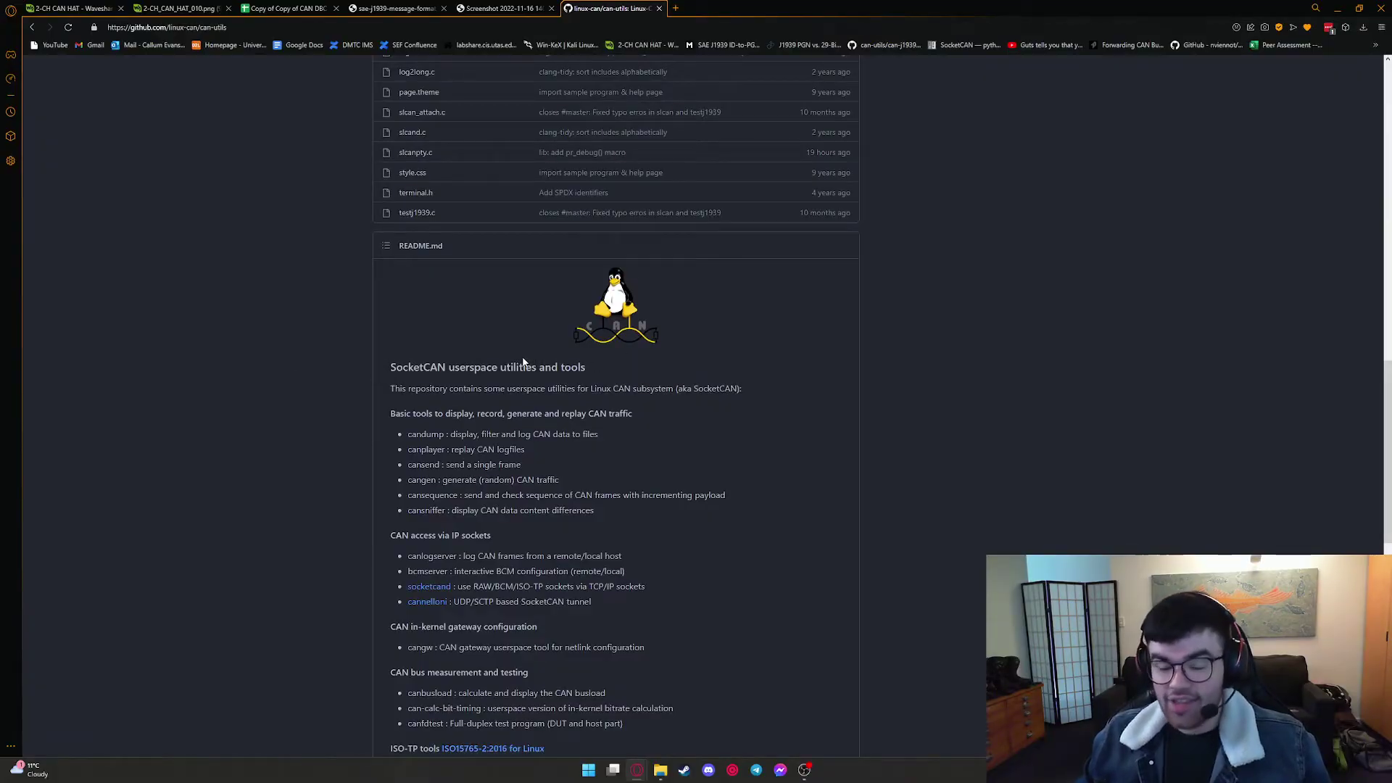
pyautogui.scroll(-3, 520, 350)
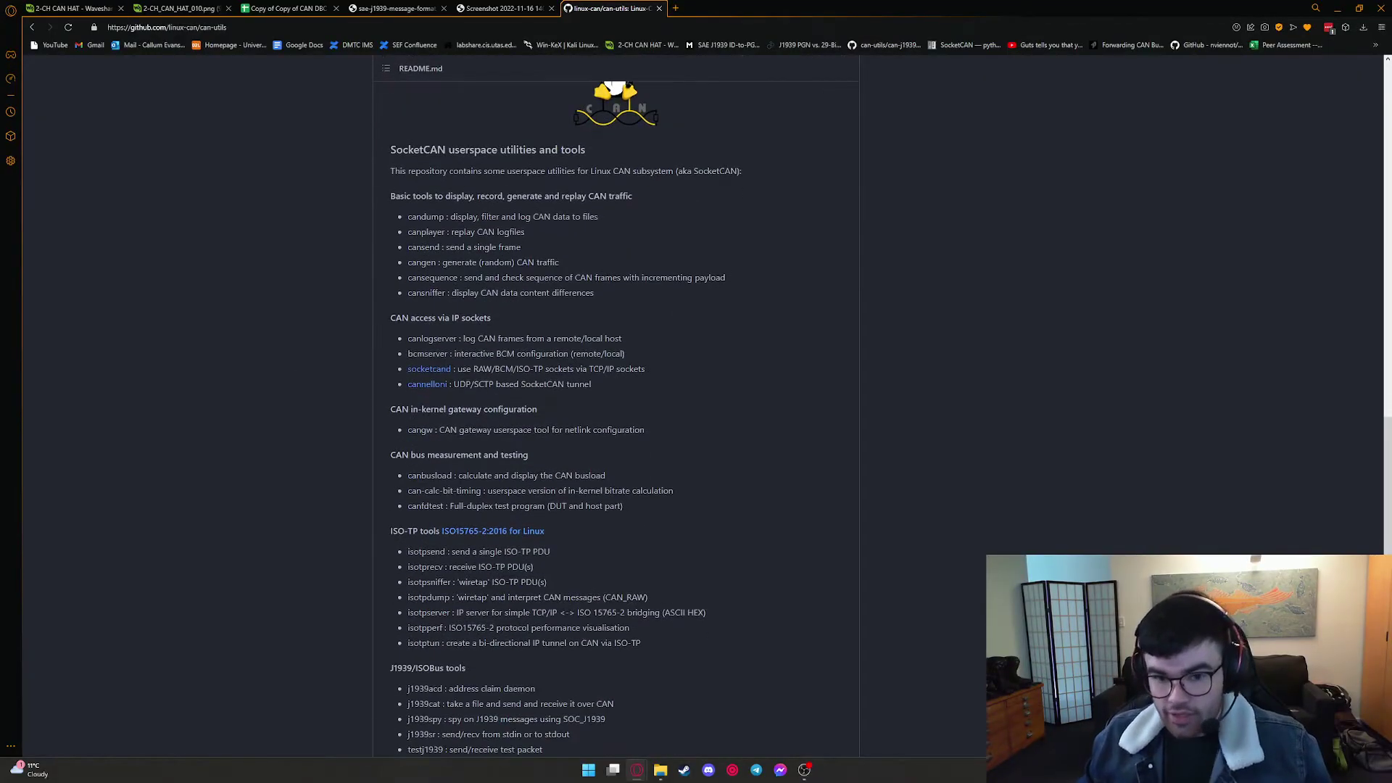
pyautogui.scroll(3, 403, 463)
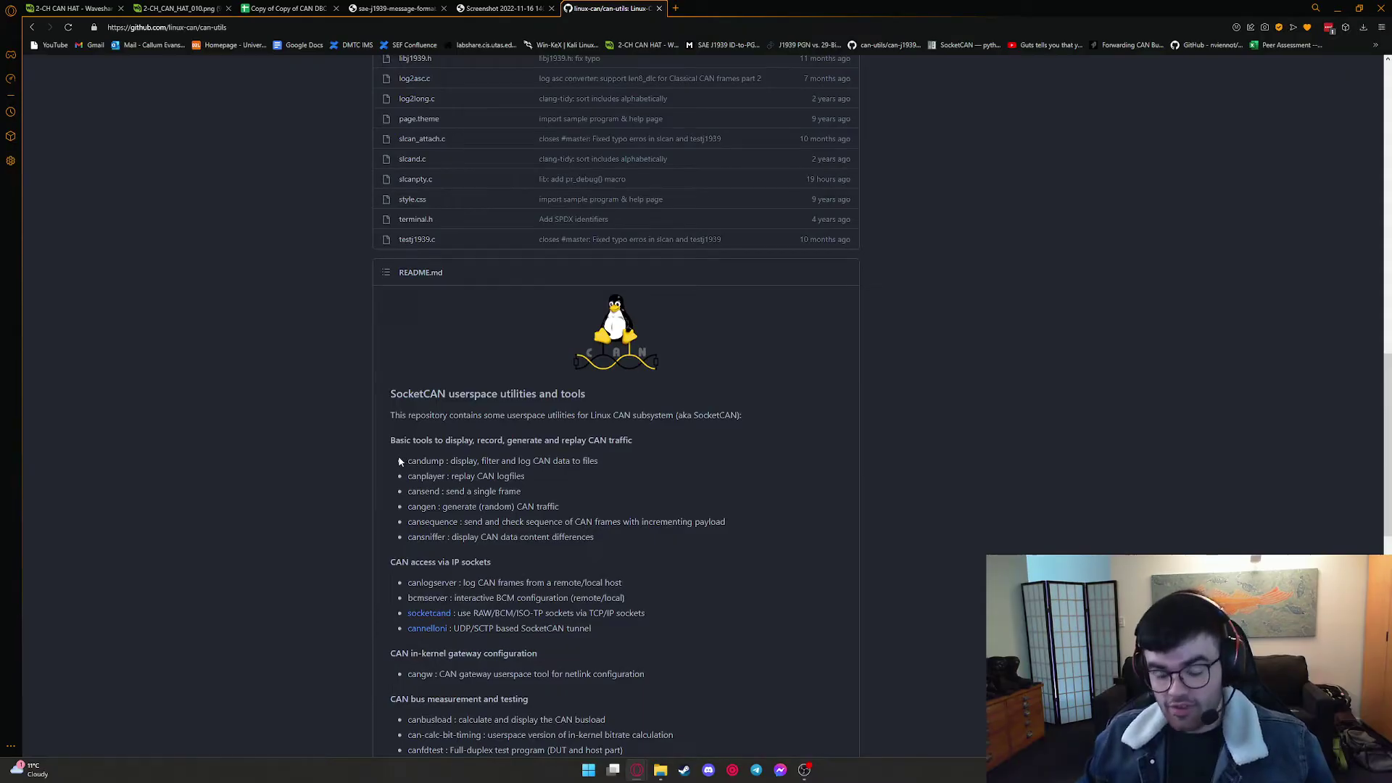
pyautogui.click(68, 8)
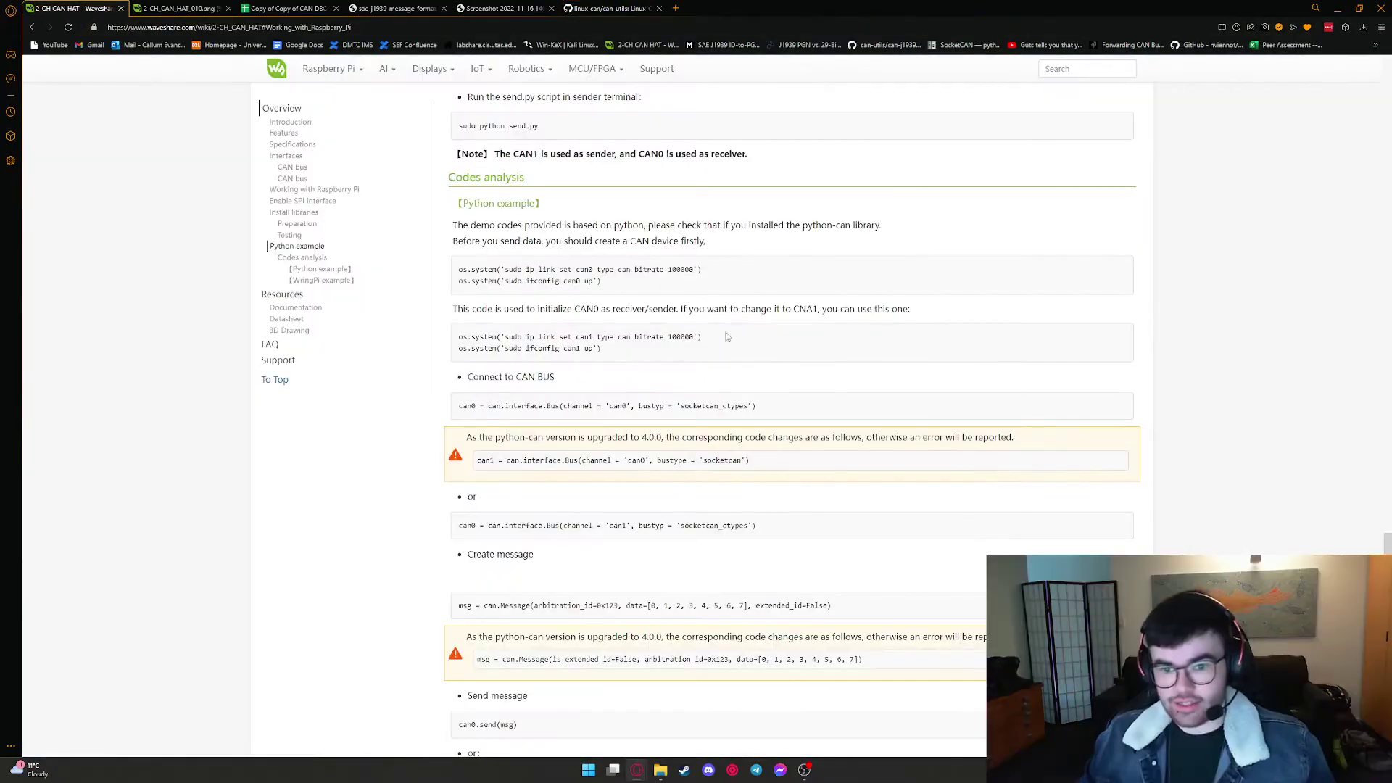
pyautogui.click(177, 8)
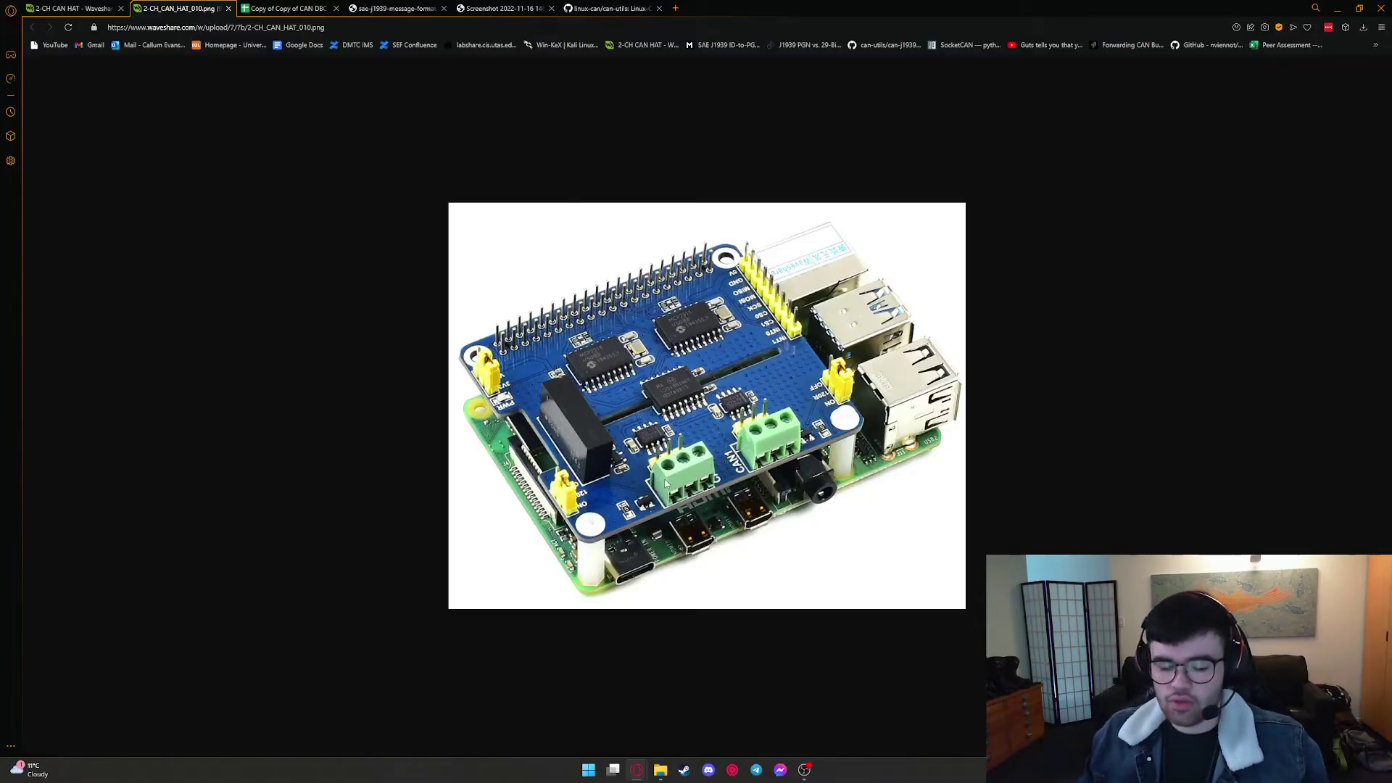
pyautogui.click(72, 8)
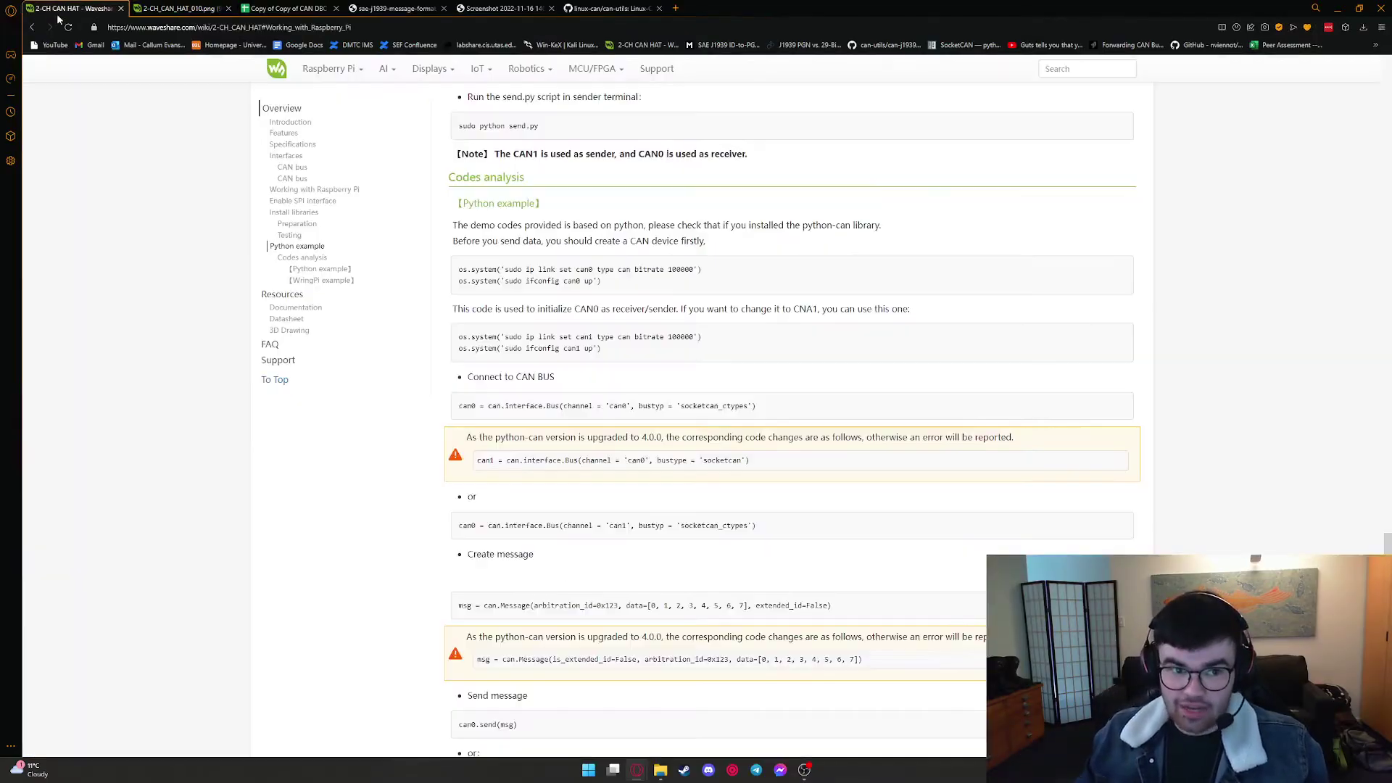
pyautogui.scroll(15, 1013, 364)
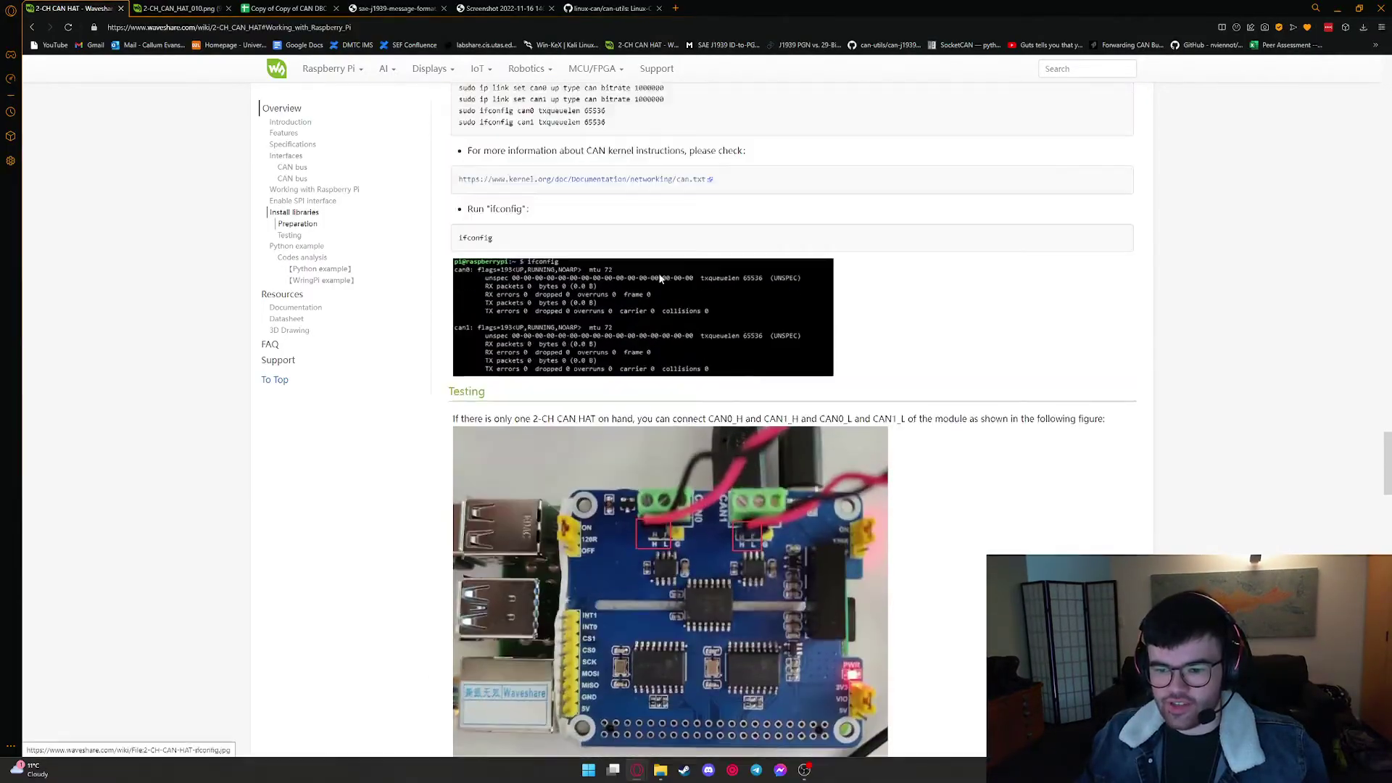
pyautogui.scroll(-10, 1014, 364)
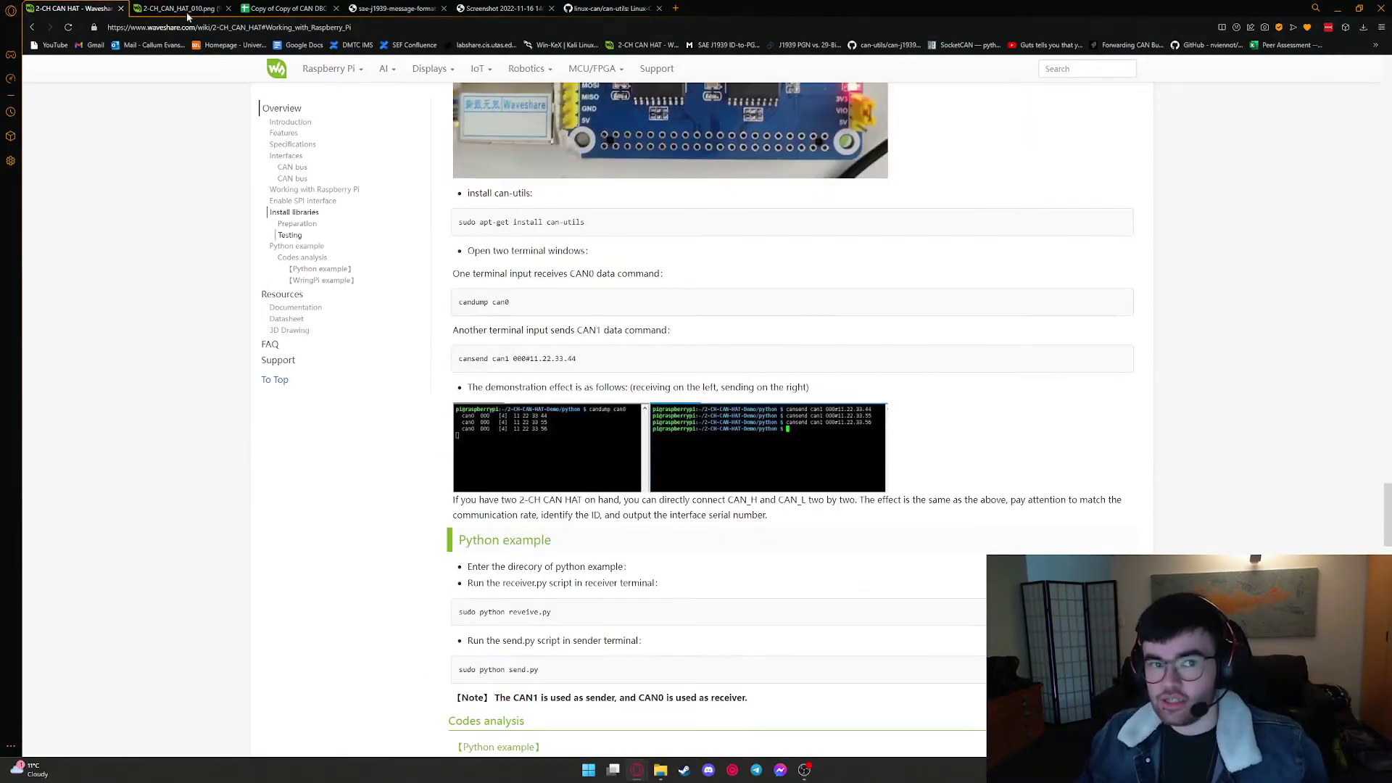
pyautogui.click(181, 8)
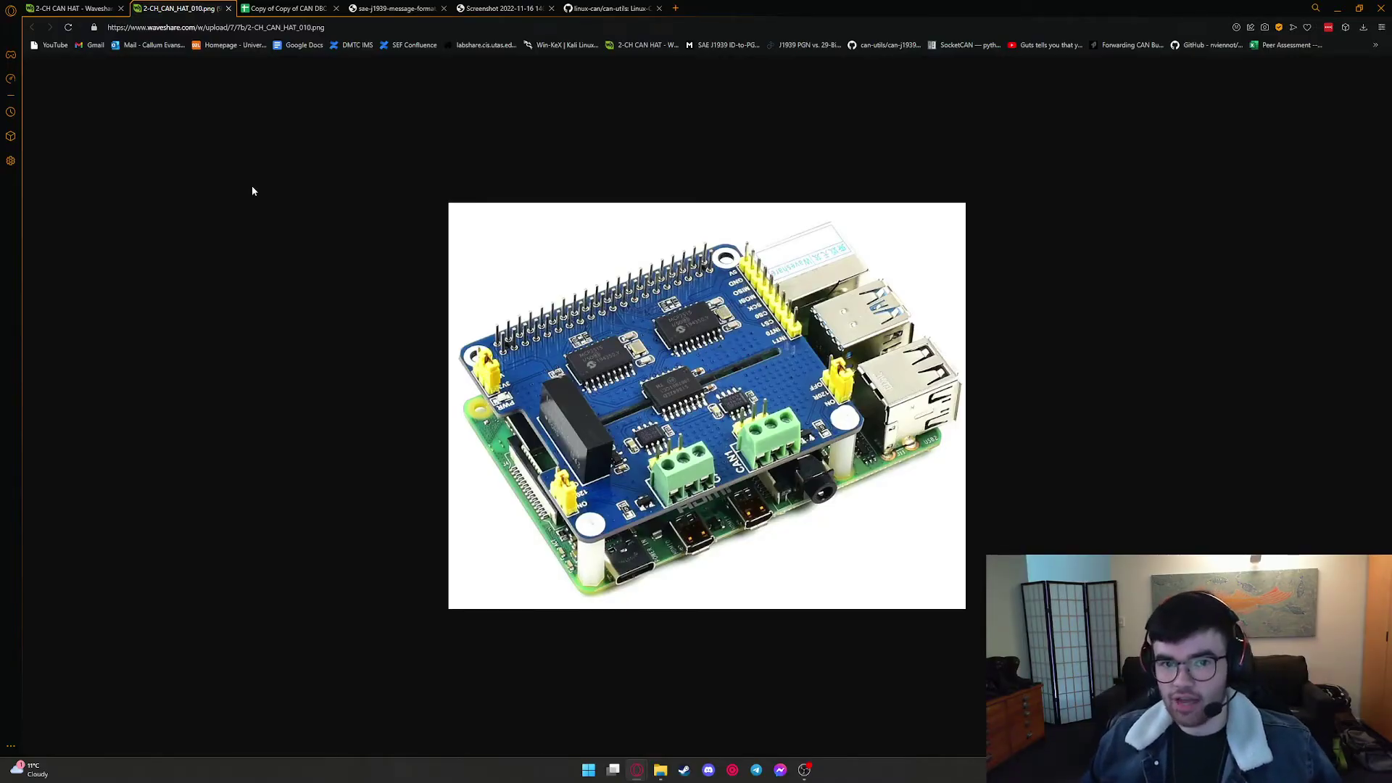
pyautogui.click(287, 8)
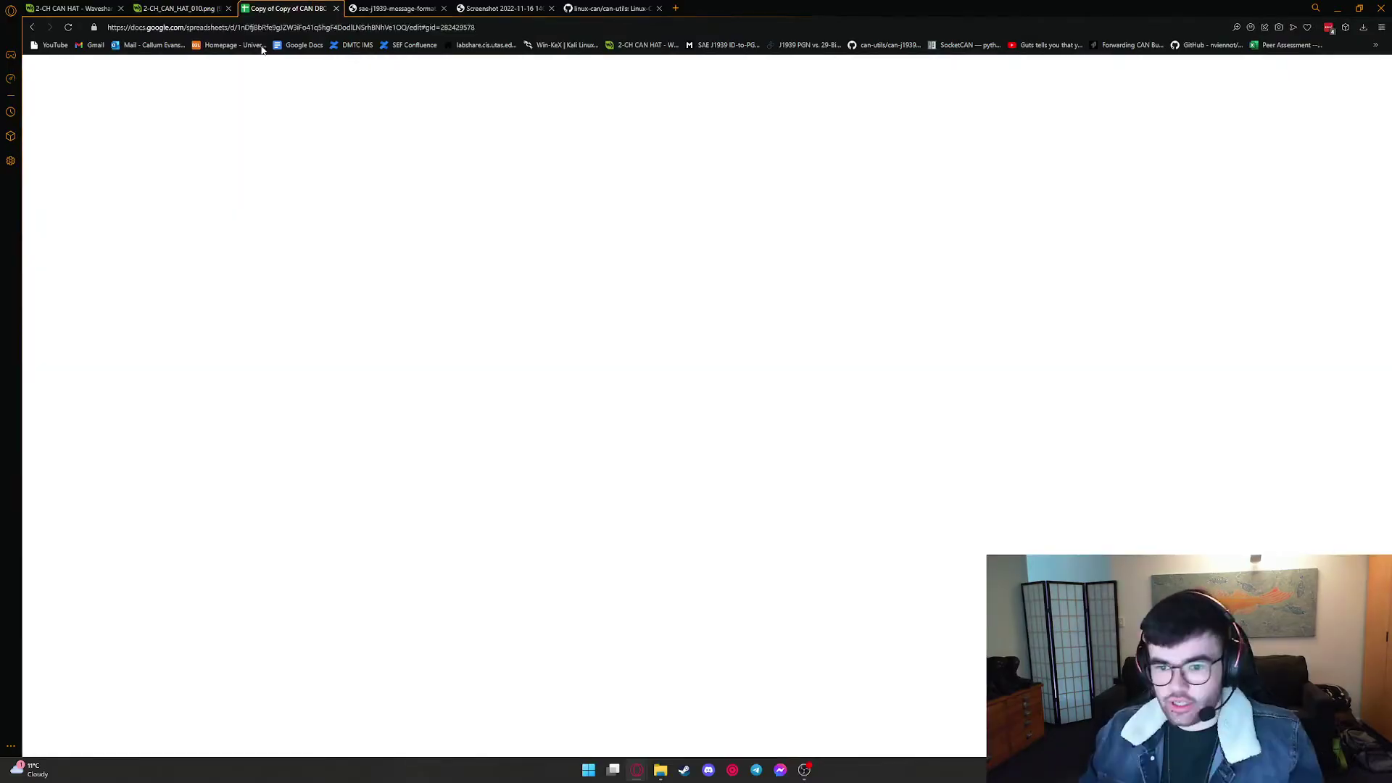
pyautogui.click(70, 8)
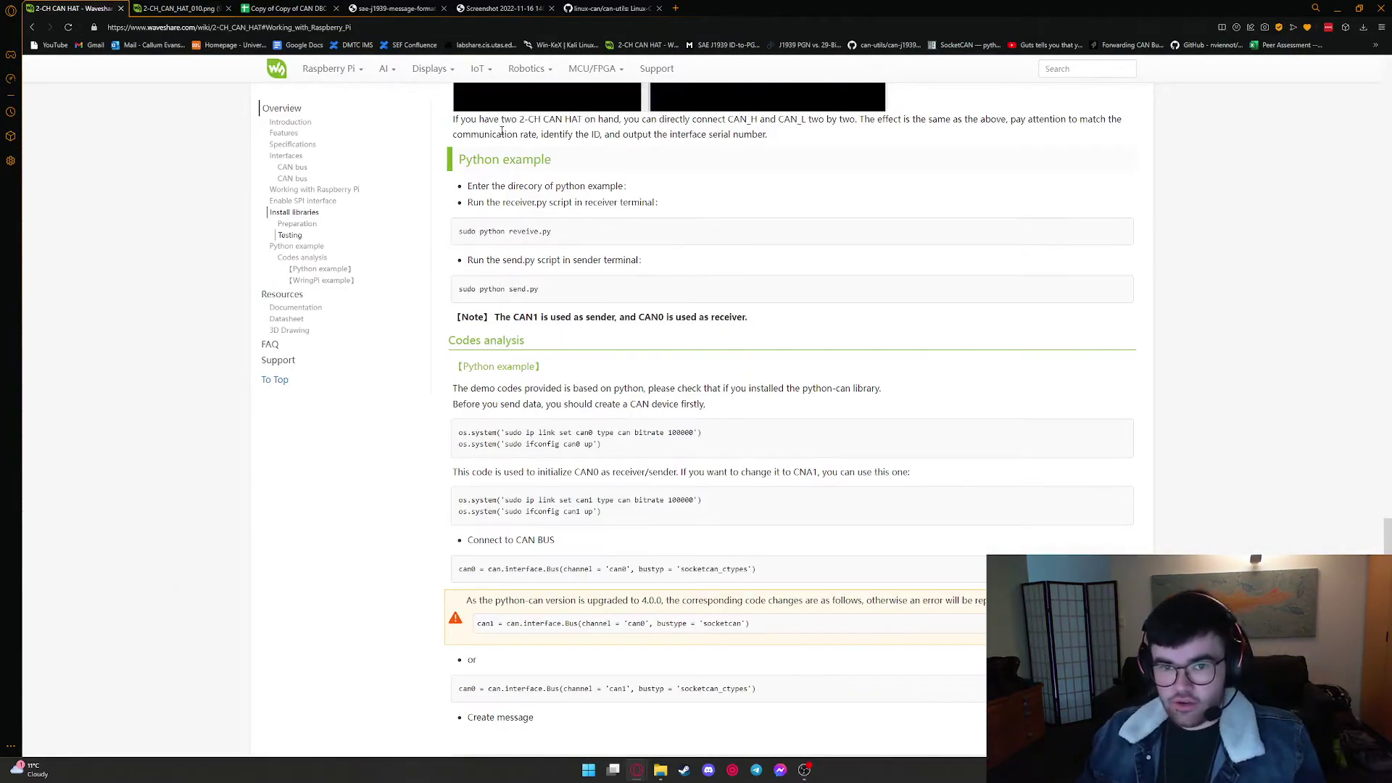
# Bring up the candump screenshot listing timestamped can0 frames such as 18FEF002.
pyautogui.click(519, 8)
pyautogui.click(611, 8)
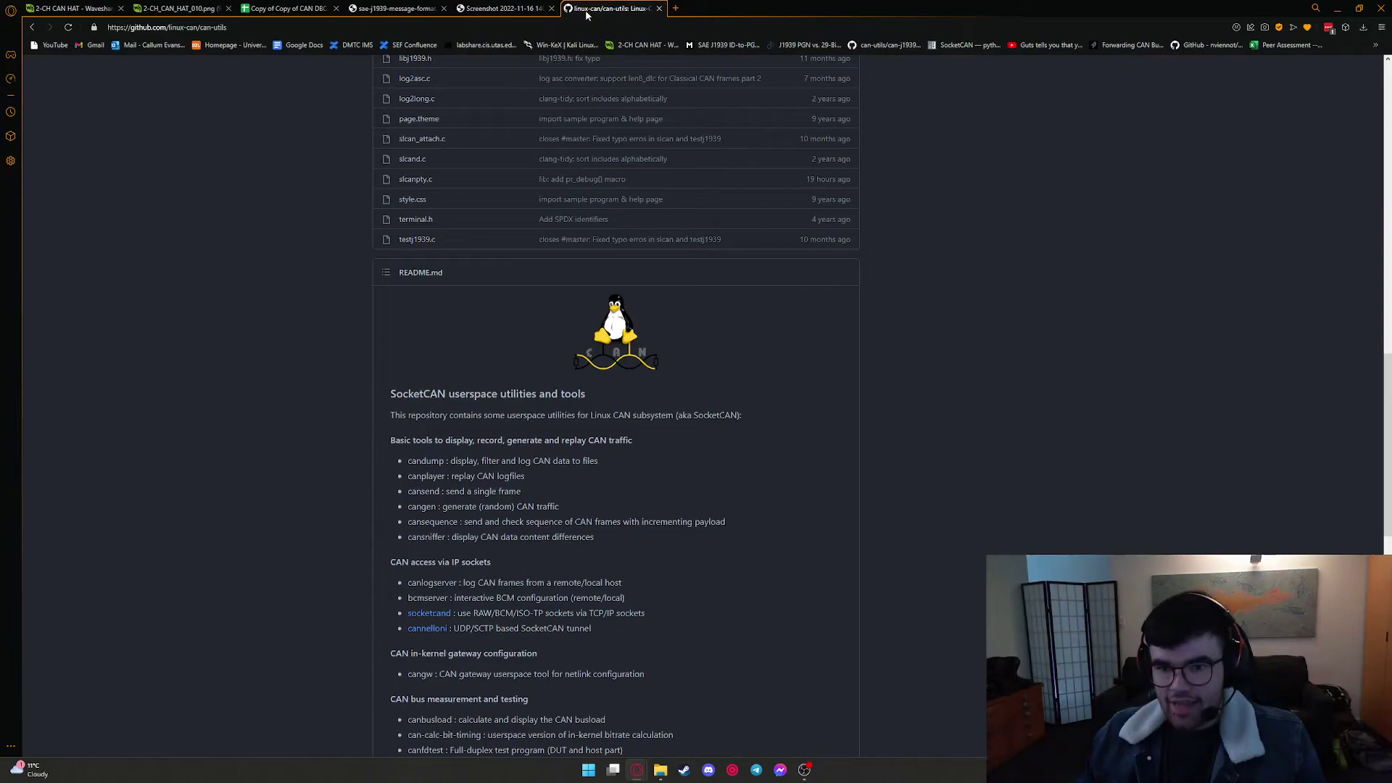
pyautogui.click(502, 8)
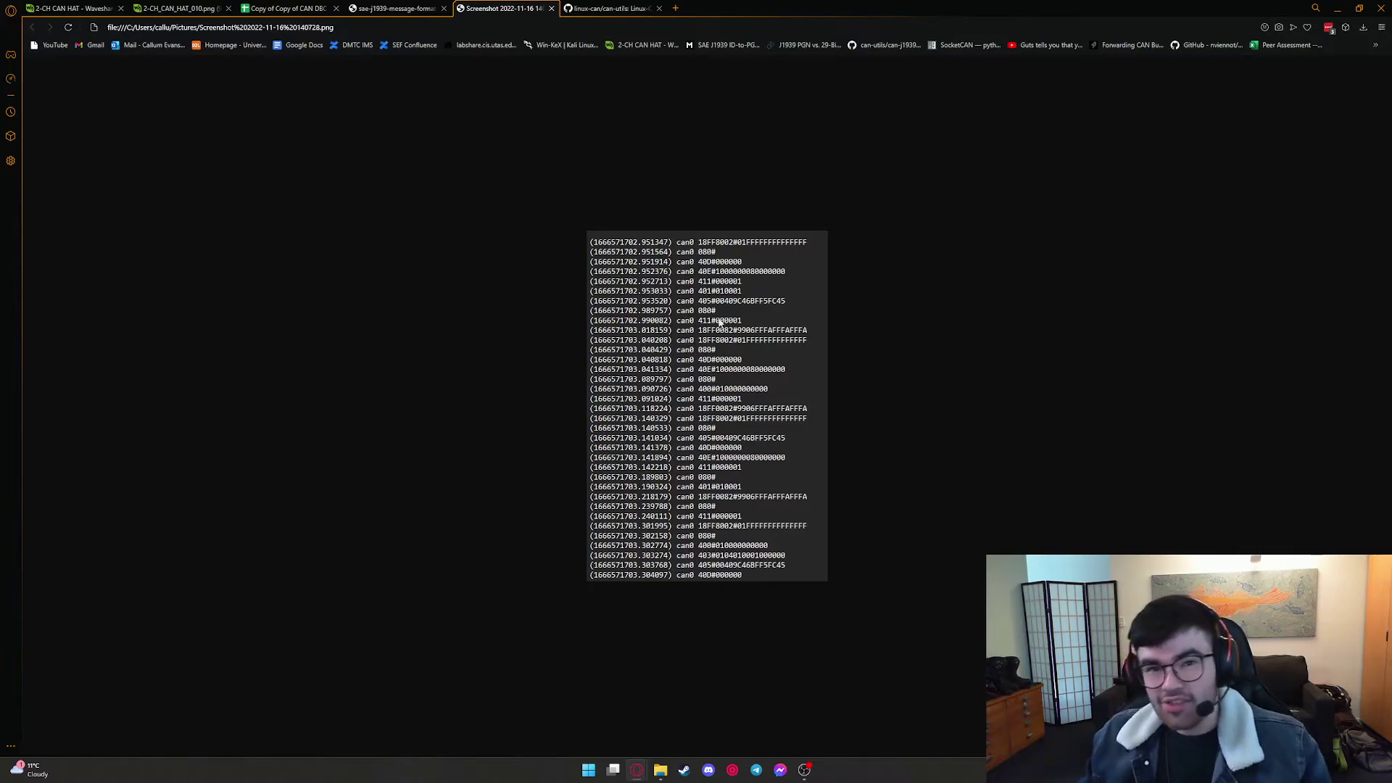
# Open the CAN DBC editor sheet and inspect CAN ID 0CF00400 and its DBC ID formula.
pyautogui.click(296, 10)
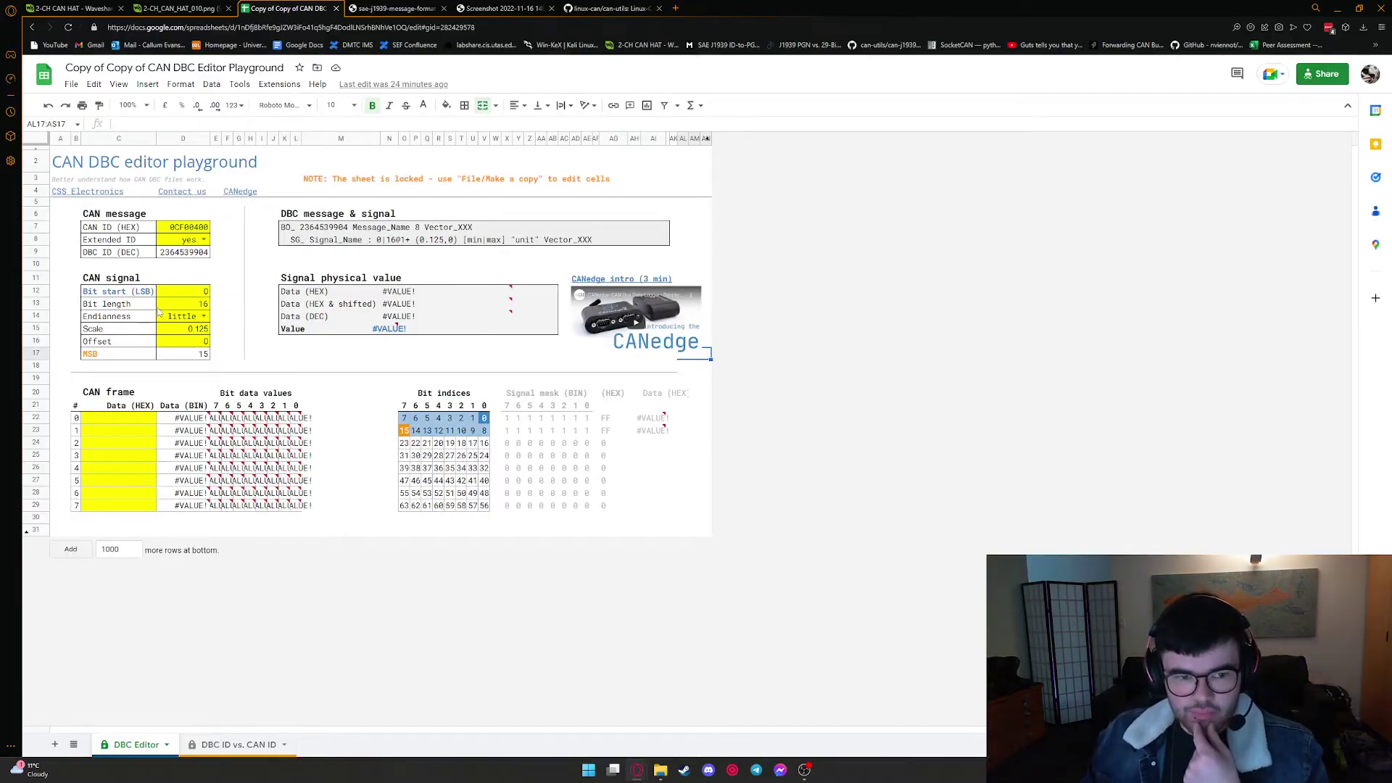
pyautogui.moveTo(62, 187)
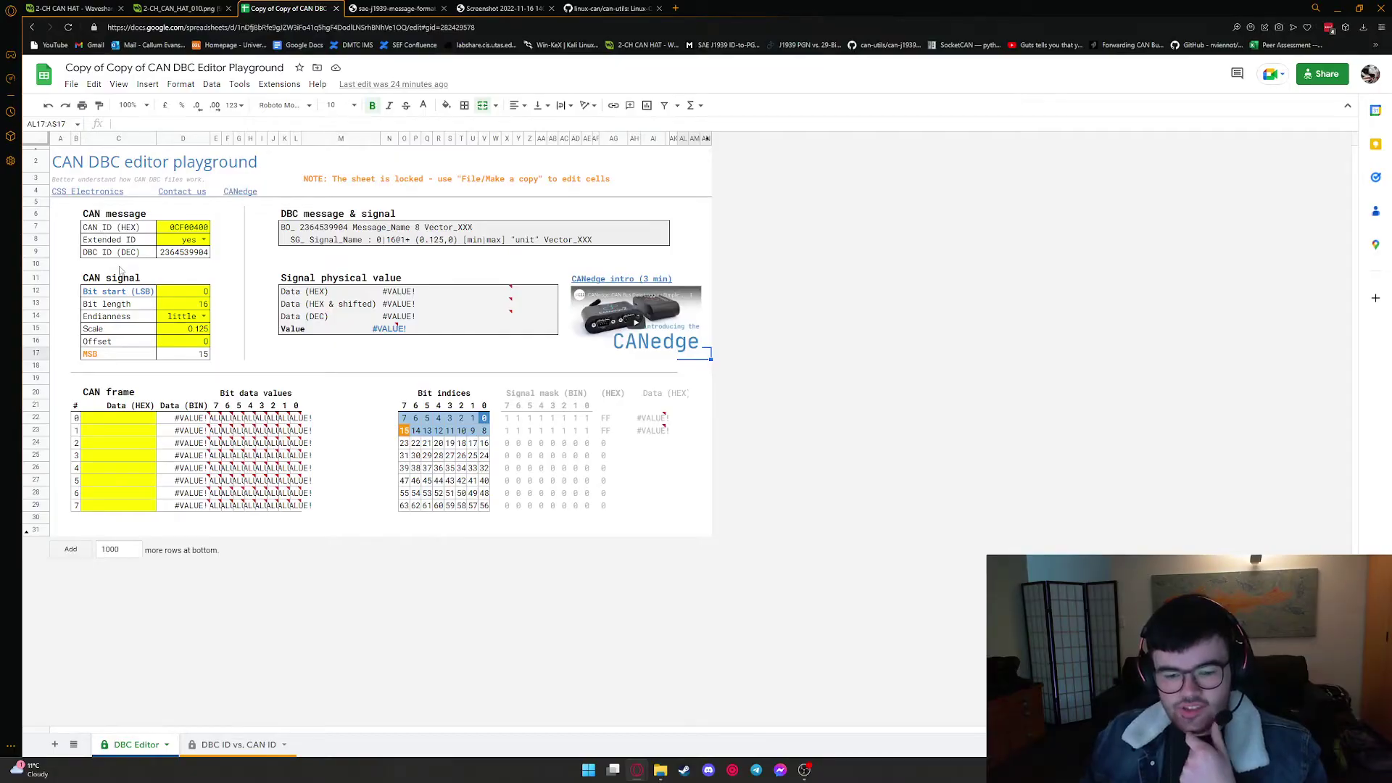
pyautogui.moveTo(187, 424)
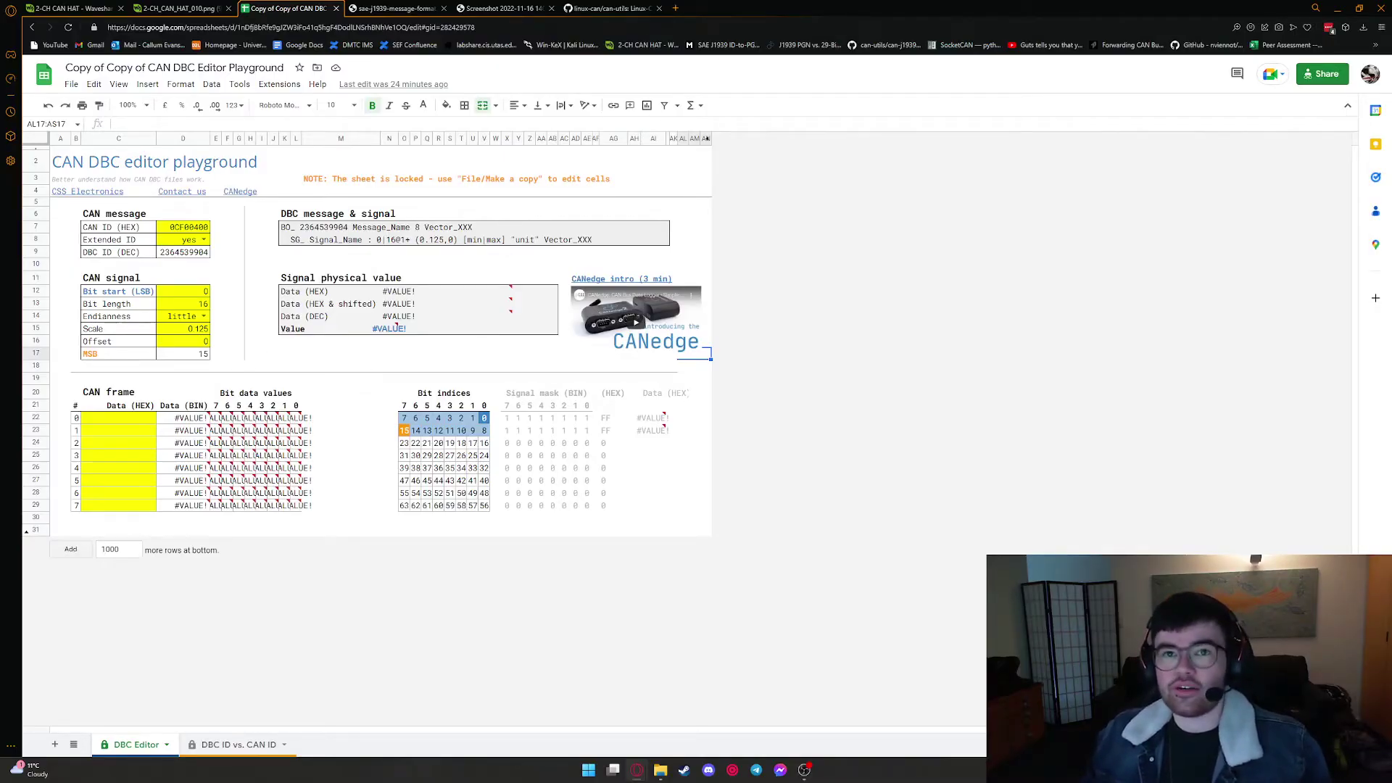
pyautogui.click(200, 230)
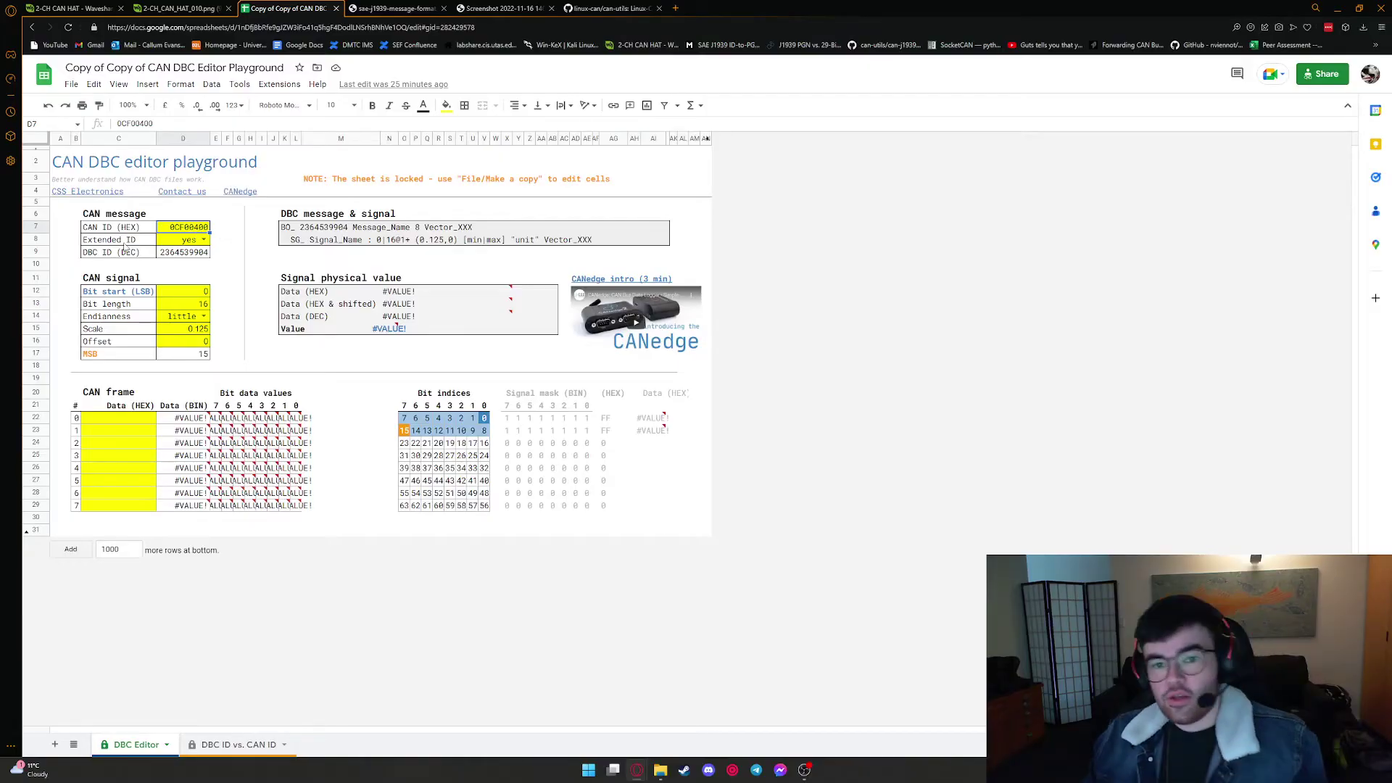
pyautogui.click(183, 252)
# Copy CAN ID 0CF00400 from the DBC Editor into the DBC ID vs. CAN ID converter.
pyautogui.click(276, 743)
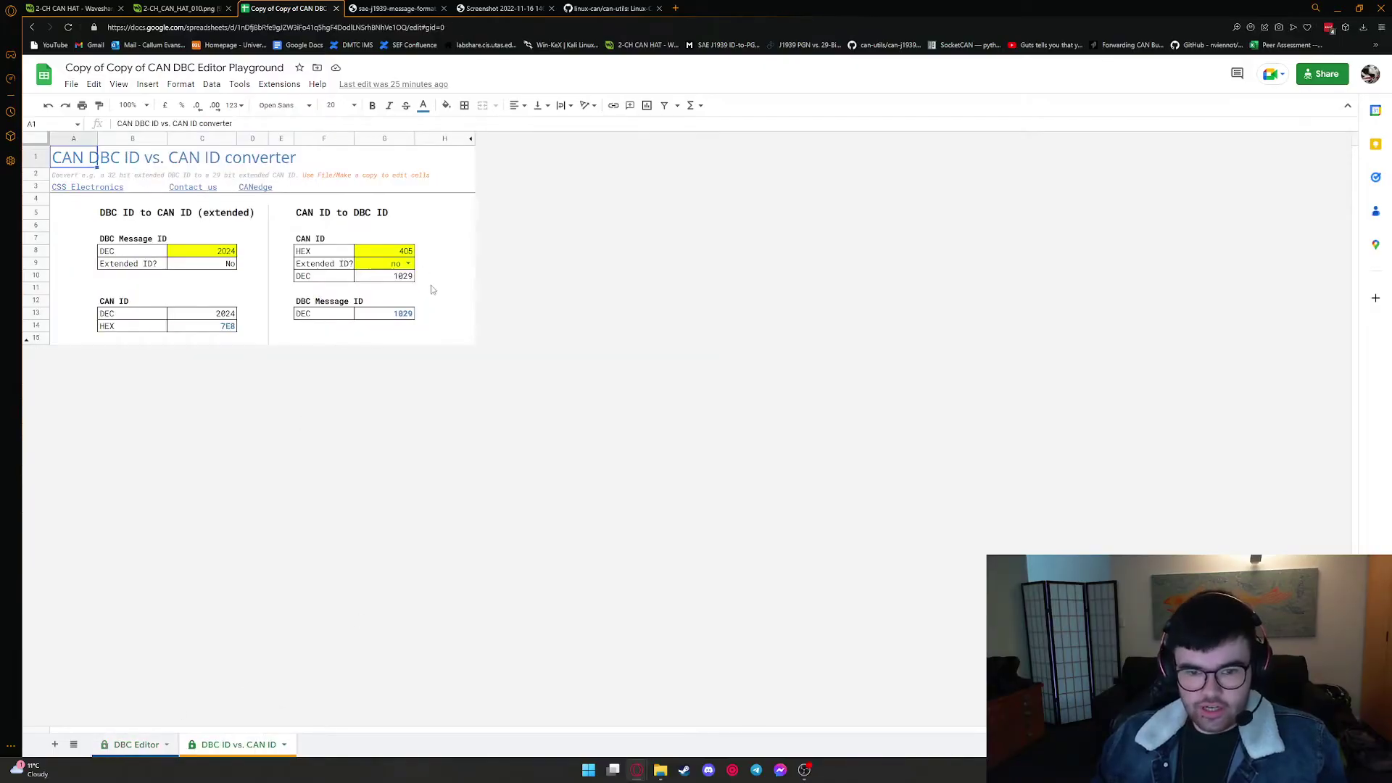
pyautogui.click(137, 745)
pyautogui.click(197, 227)
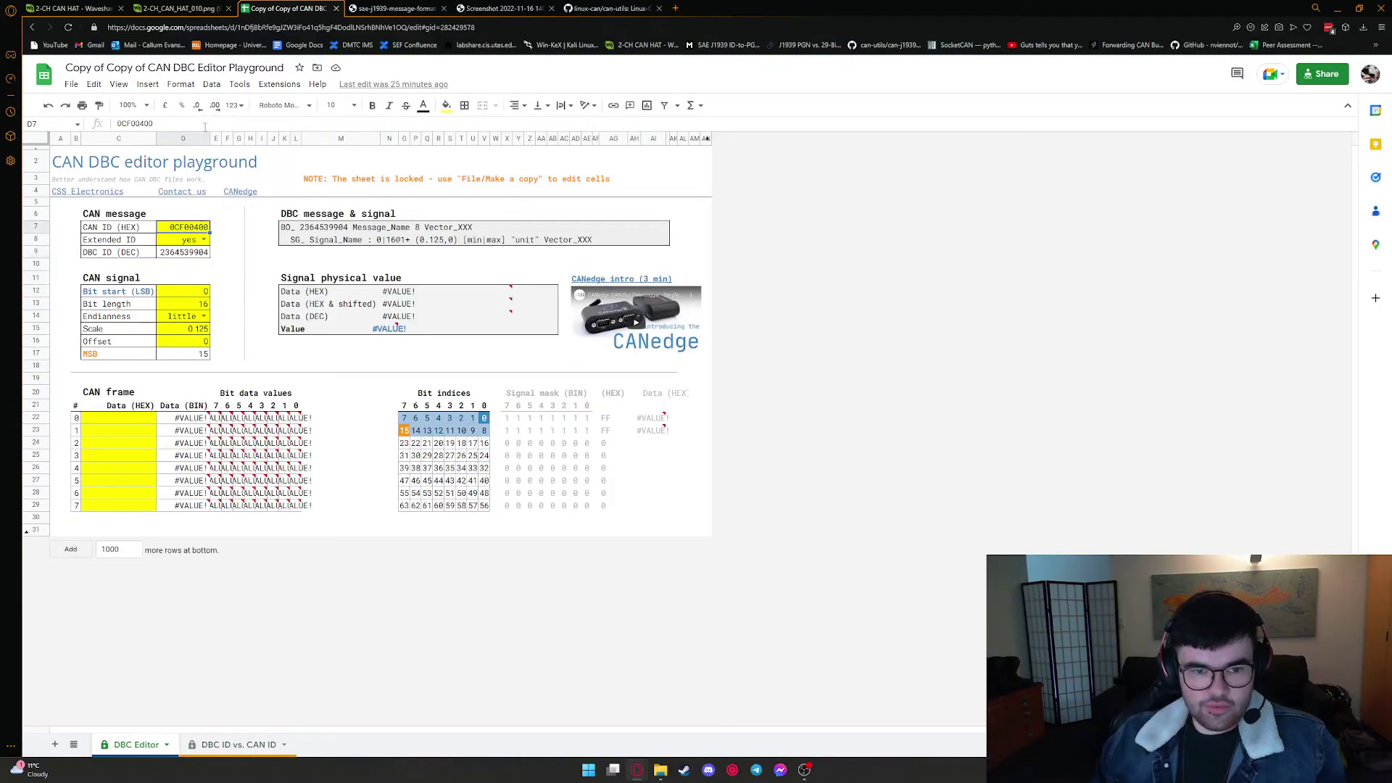
pyautogui.click(234, 747)
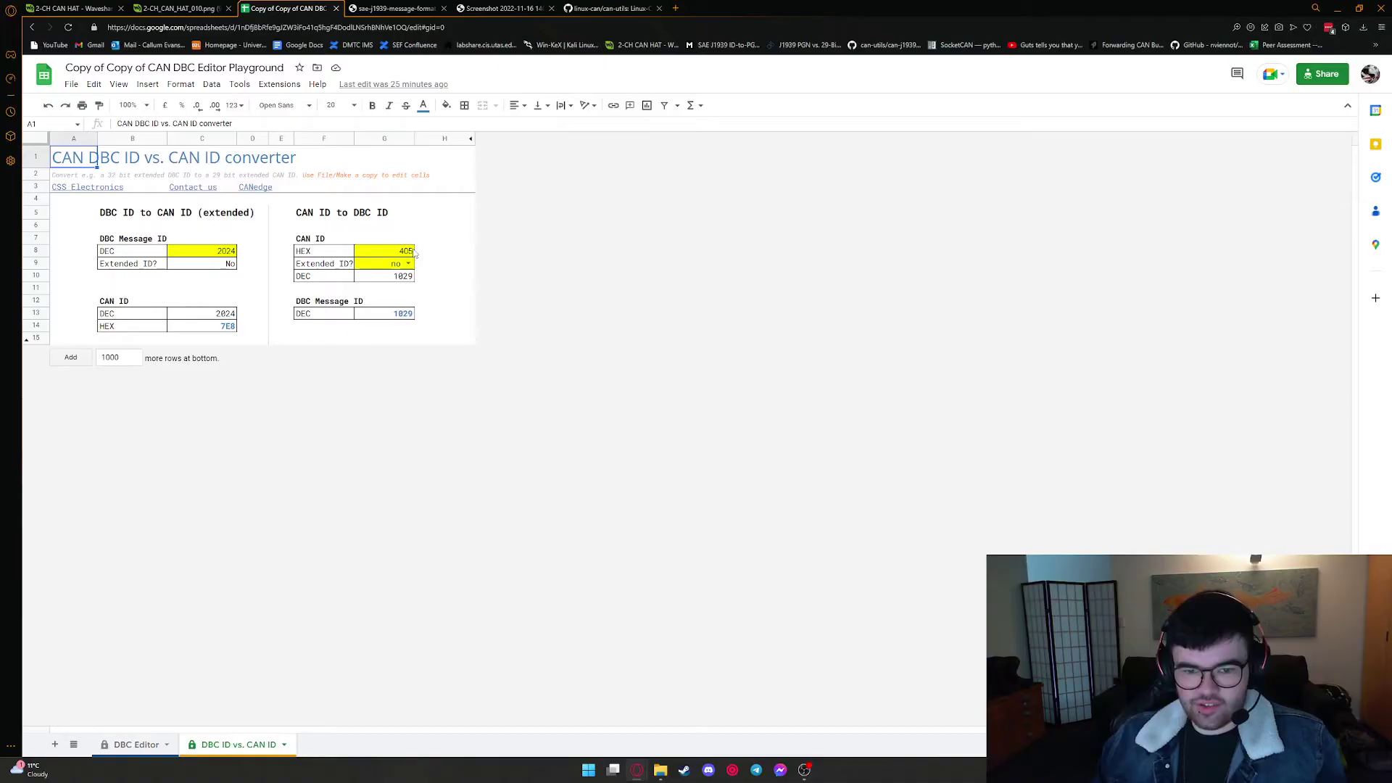
pyautogui.write('0CF00400')
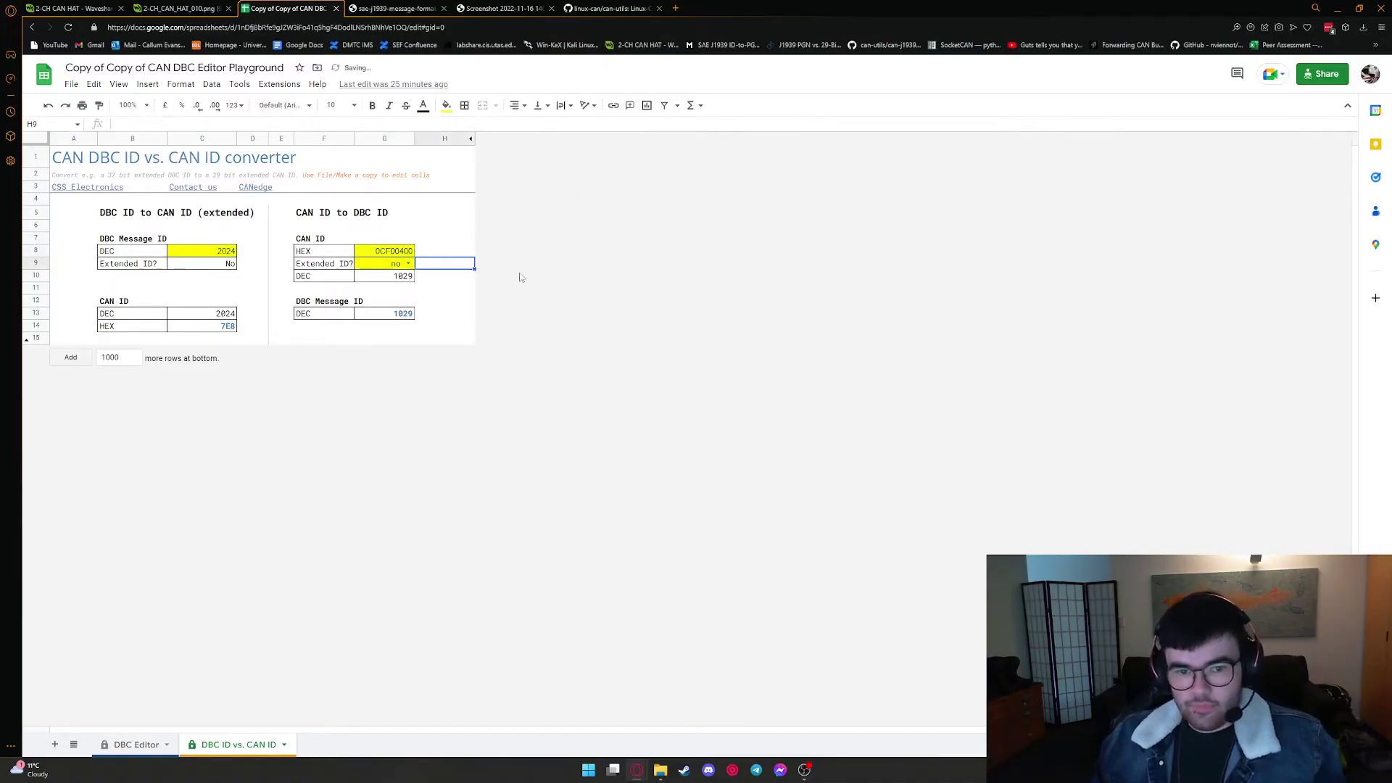
pyautogui.click(395, 264)
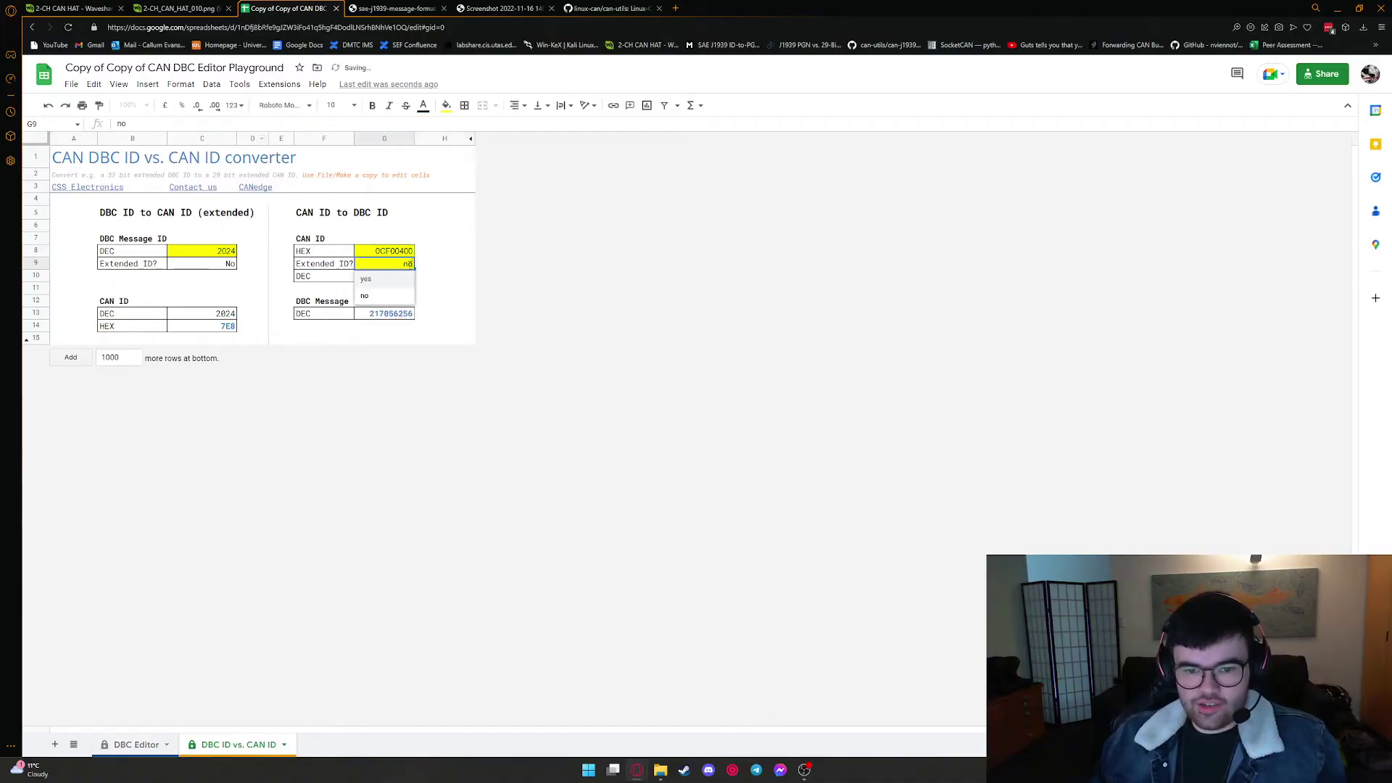
pyautogui.click(370, 287)
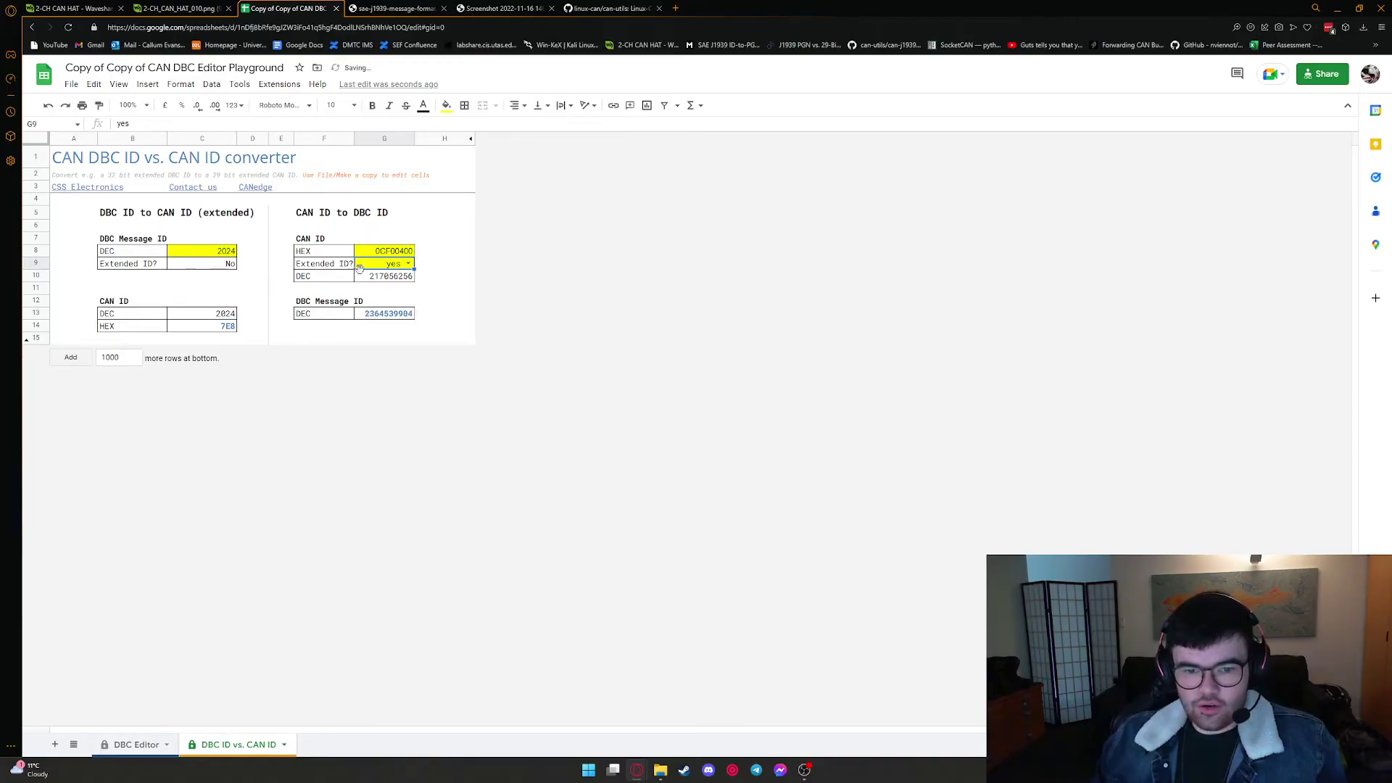
pyautogui.click(388, 280)
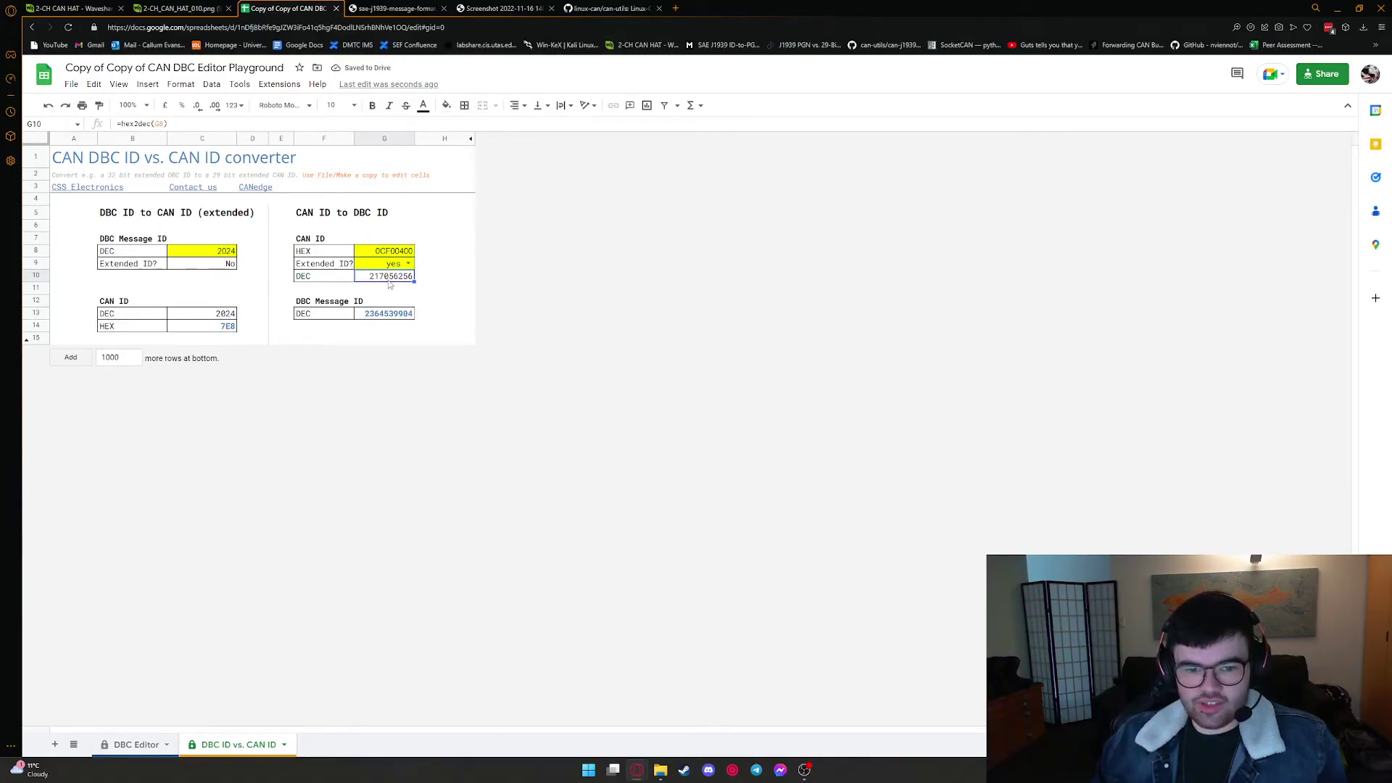
pyautogui.click(383, 317)
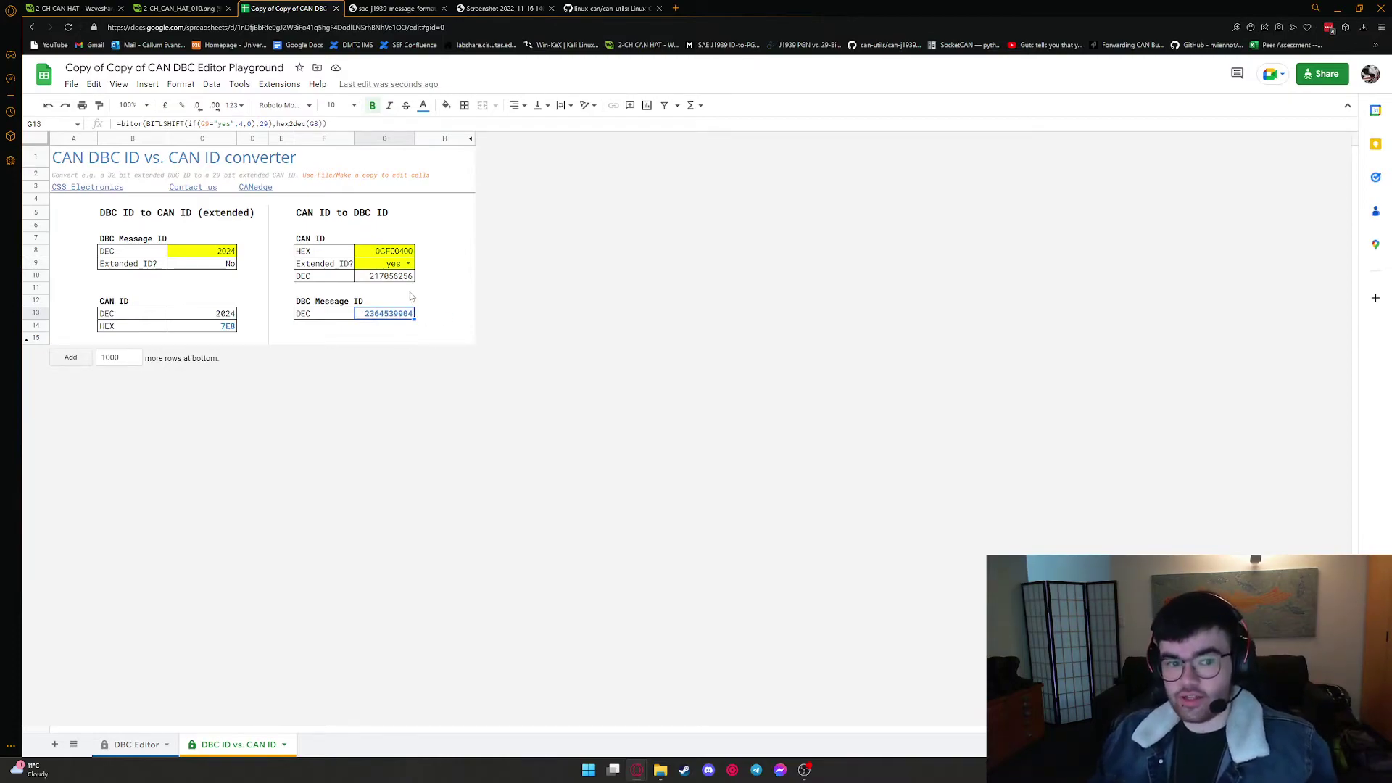
pyautogui.hotkey('ctrl', 'pageup')
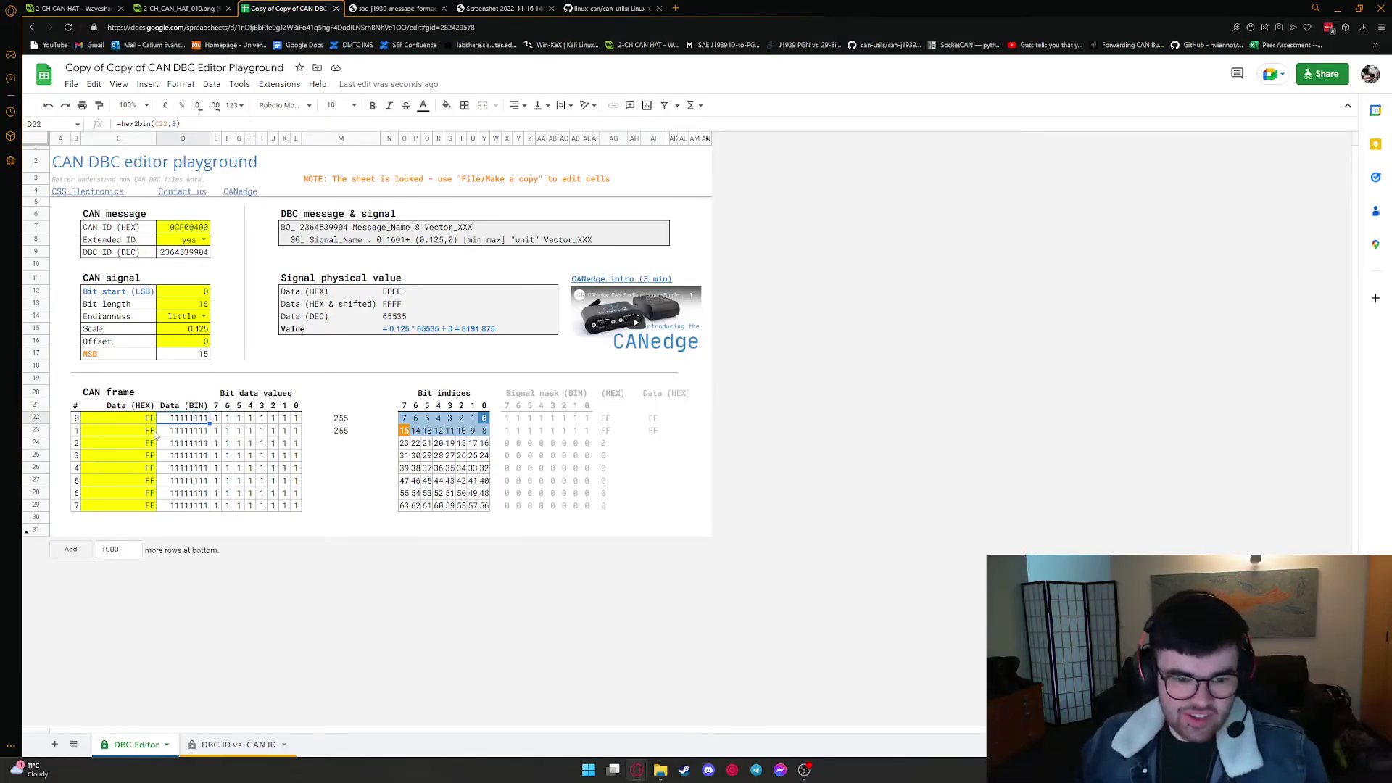
# Enter 68 in CAN frame data byte 3 and 13 in byte 4.
pyautogui.click(144, 420)
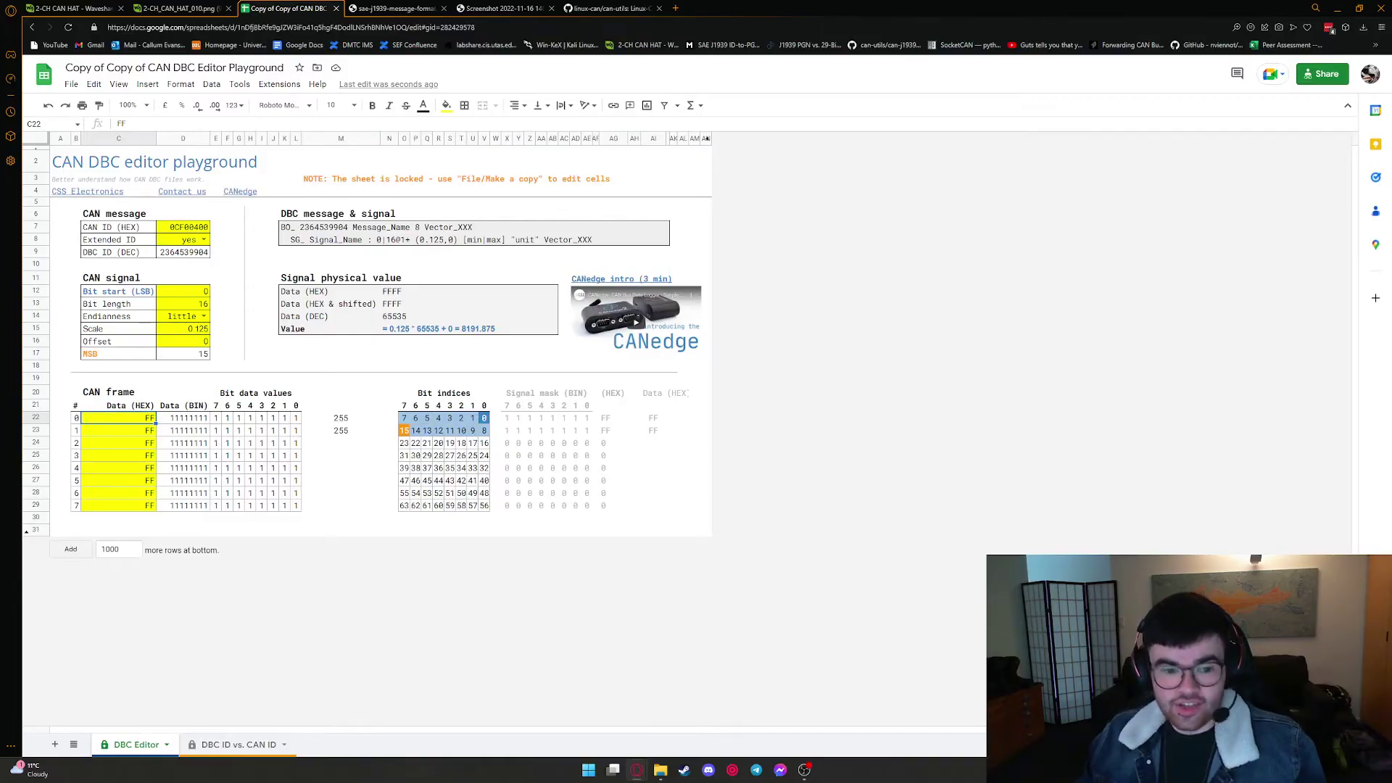
pyautogui.click(129, 470)
pyautogui.click(140, 458)
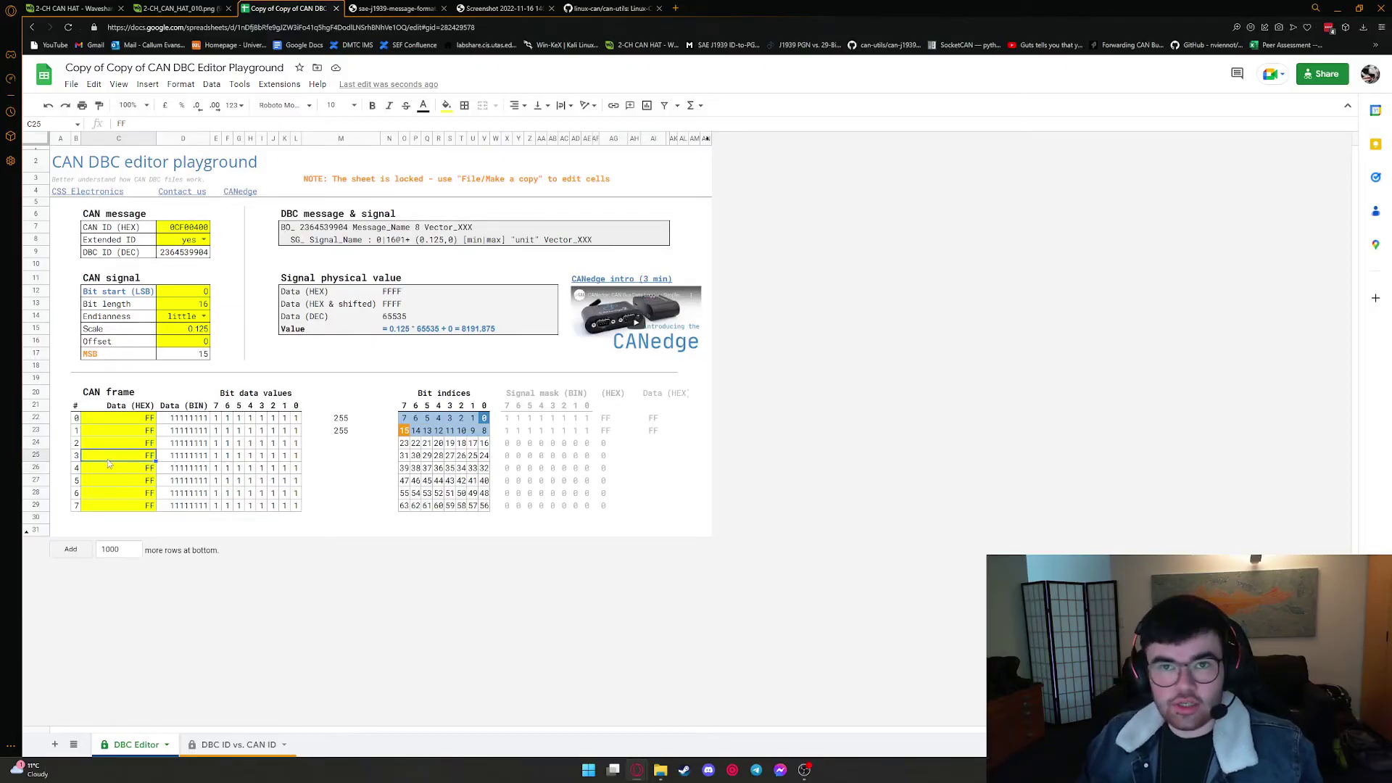
pyautogui.write('68')
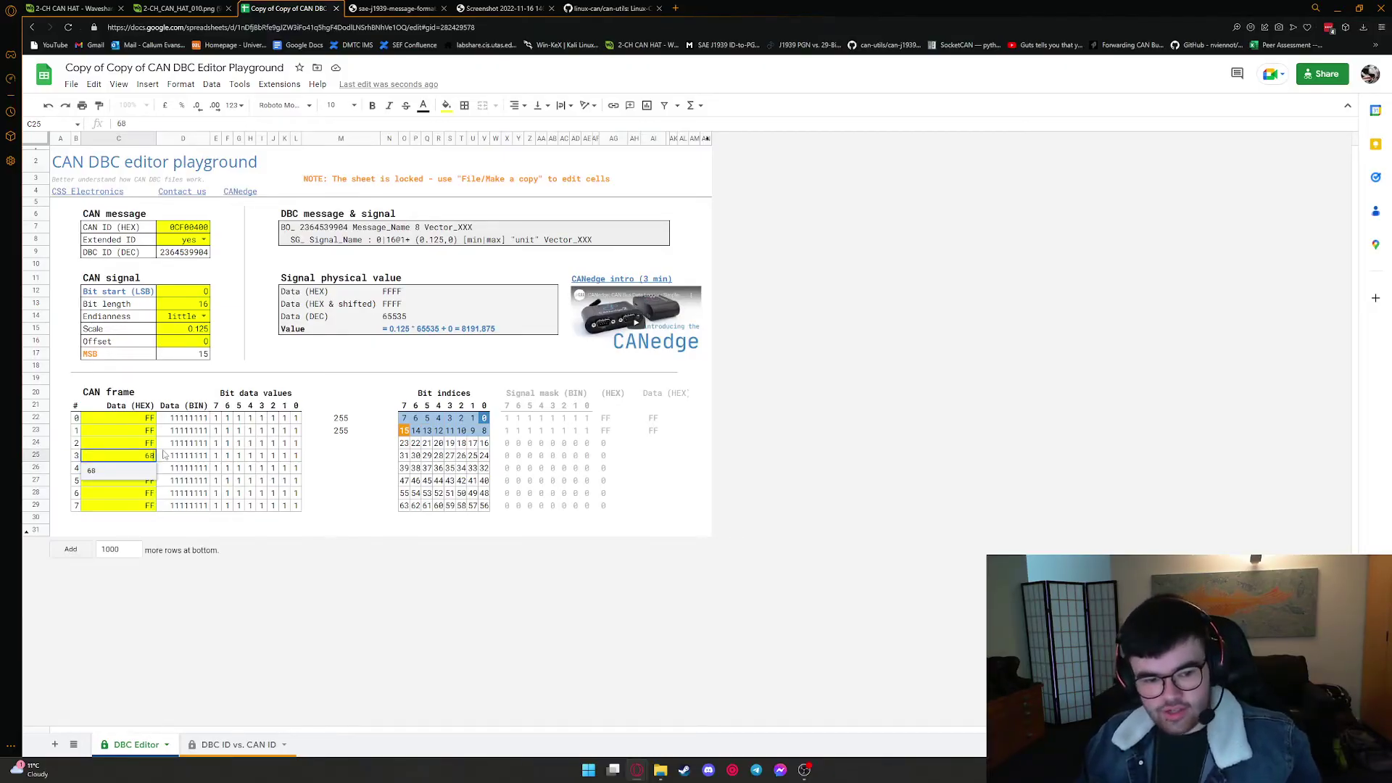
pyautogui.press('Return')
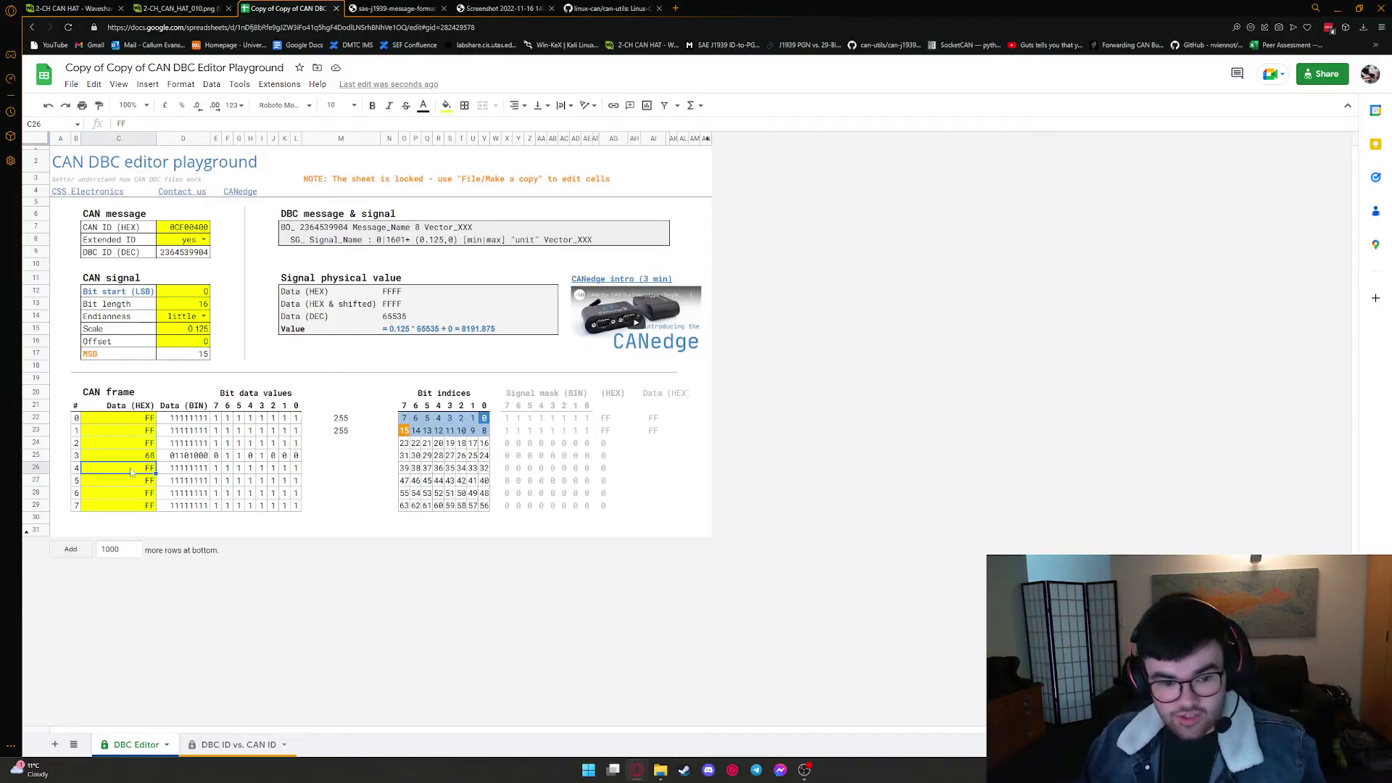
pyautogui.write('13')
pyautogui.press('Return')
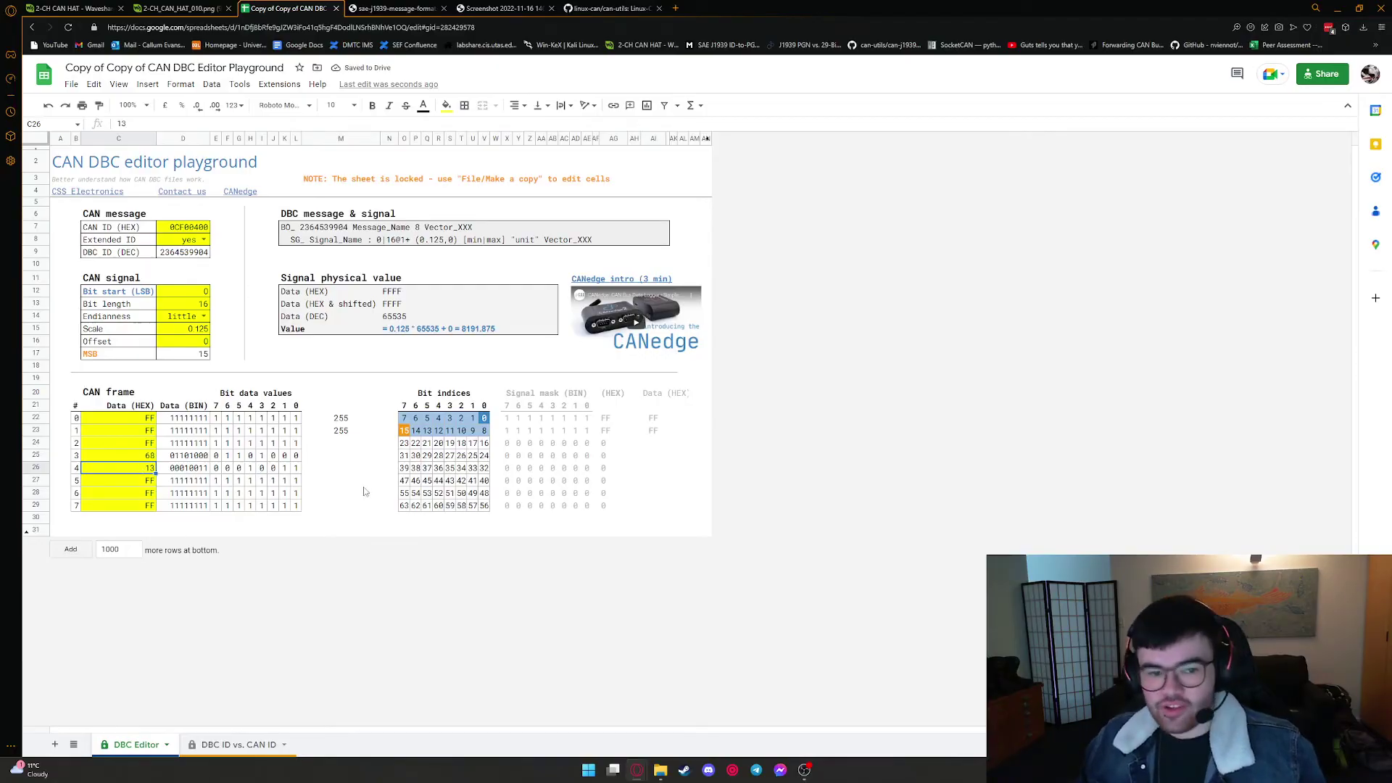
pyautogui.click(197, 294)
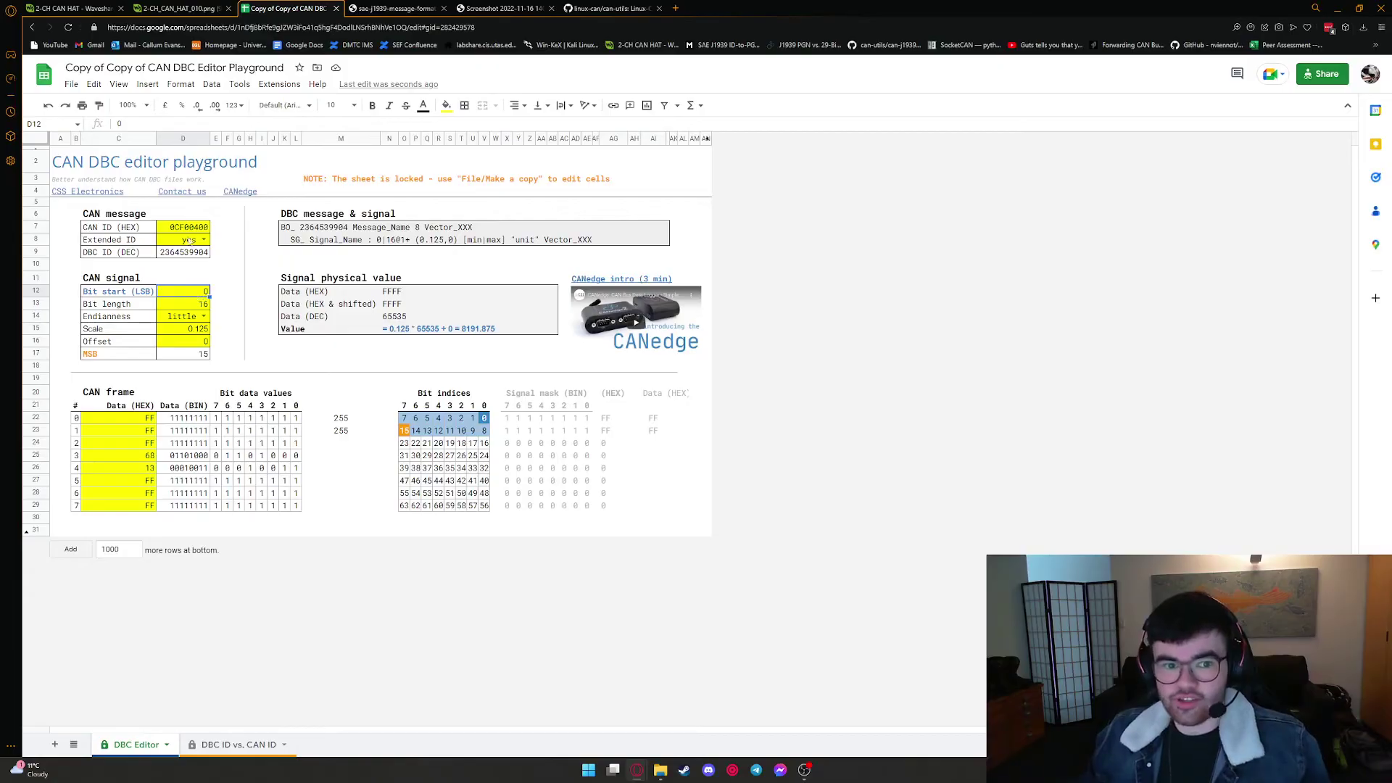
# Inspect how the byte 3 value 68 is split into indexed bits.
pyautogui.click(147, 456)
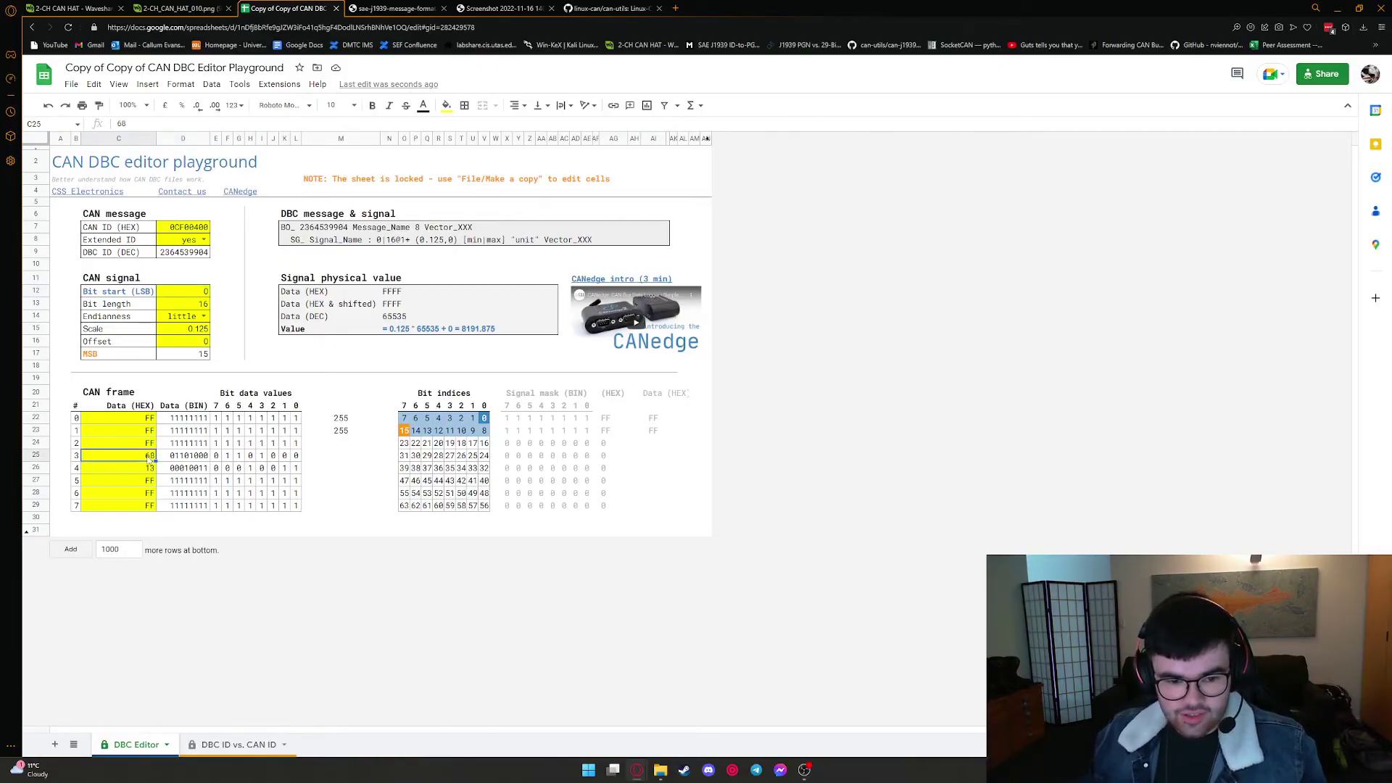
pyautogui.click(295, 456)
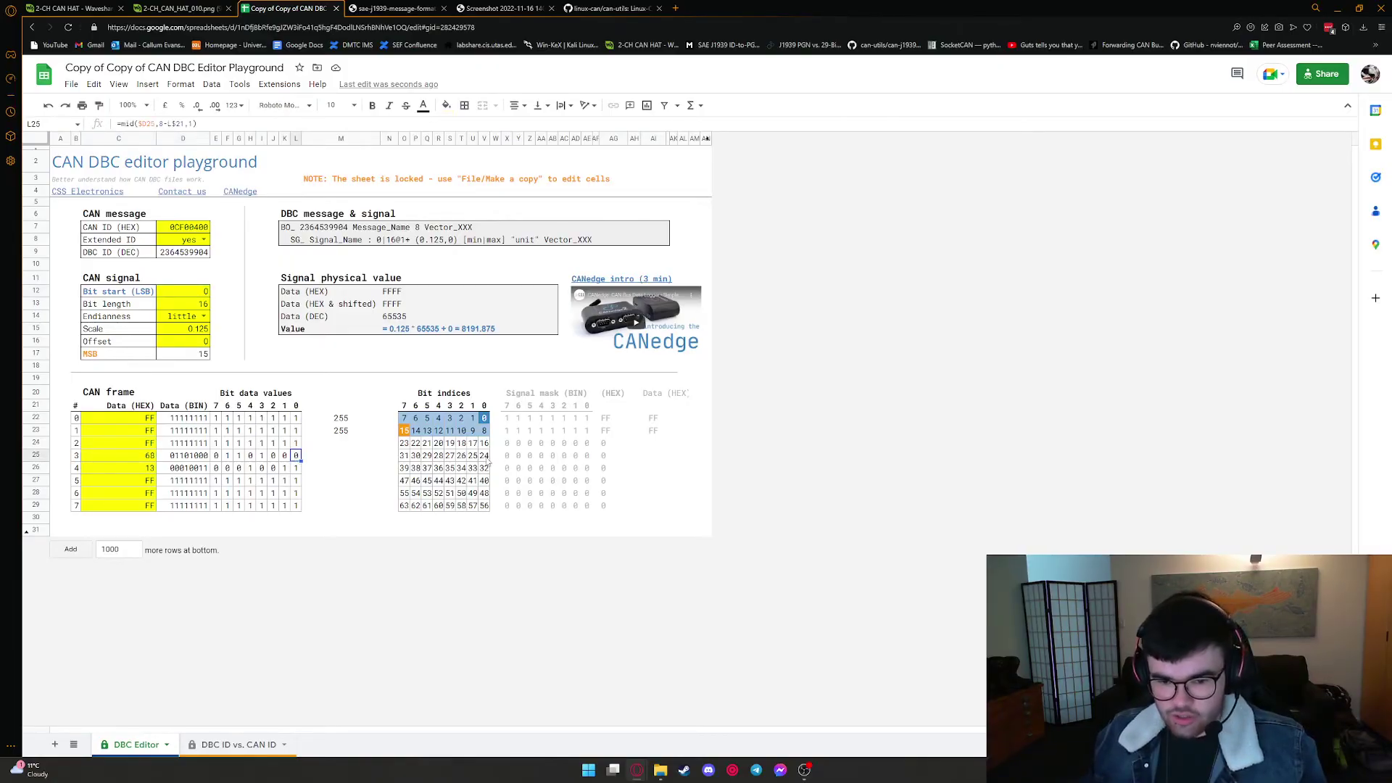
pyautogui.click(484, 457)
# Set Bit start to 24, confirming Bit length 16 and little endianness, for a value of 621.
pyautogui.click(187, 292)
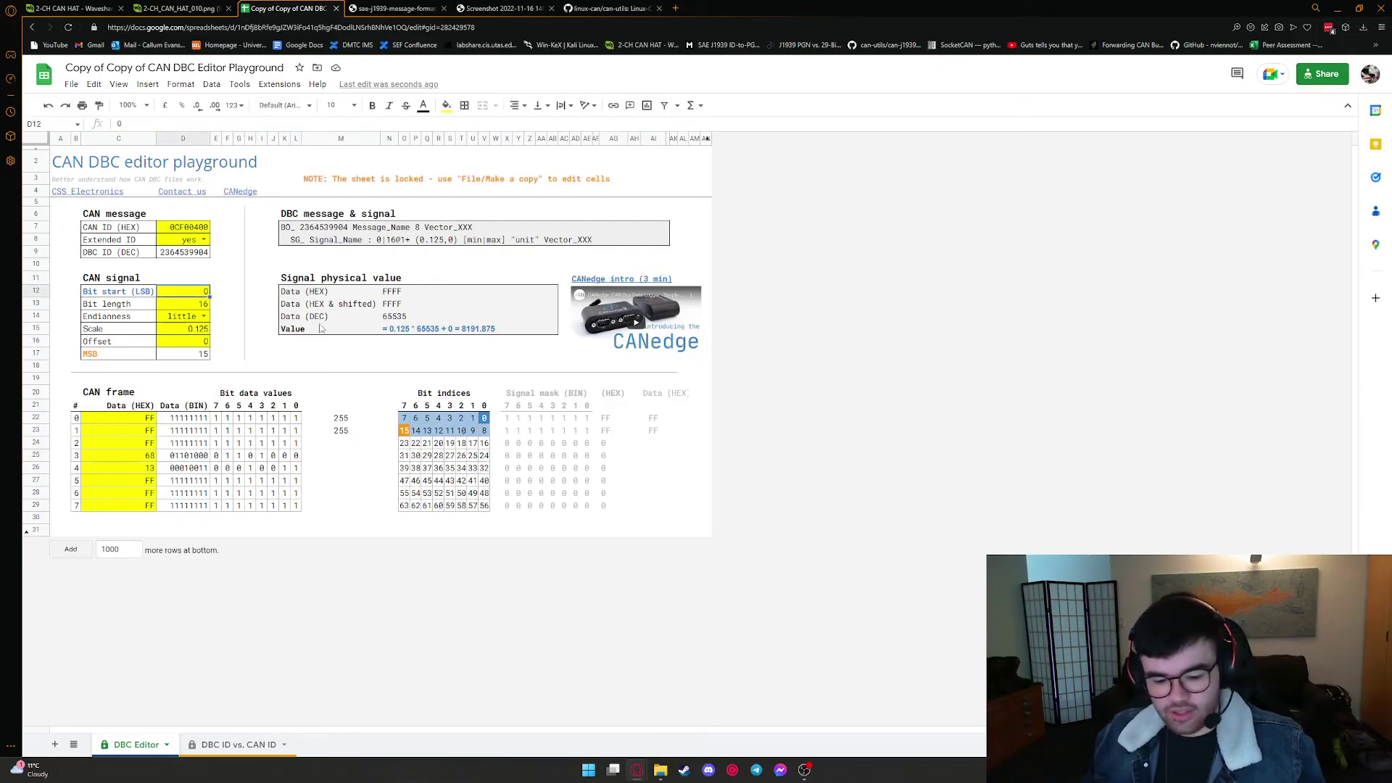
pyautogui.write('24')
pyautogui.press('Return')
pyautogui.click(371, 395)
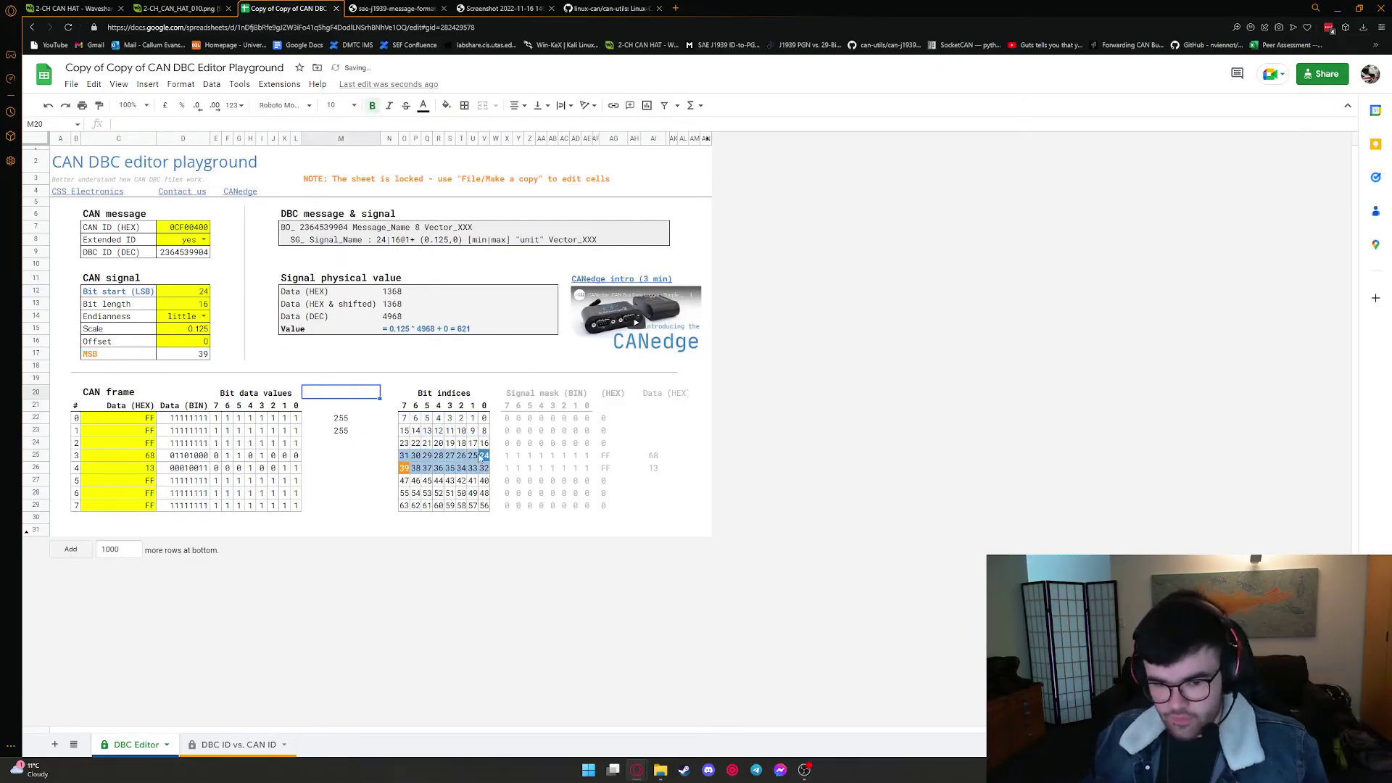
pyautogui.click(200, 308)
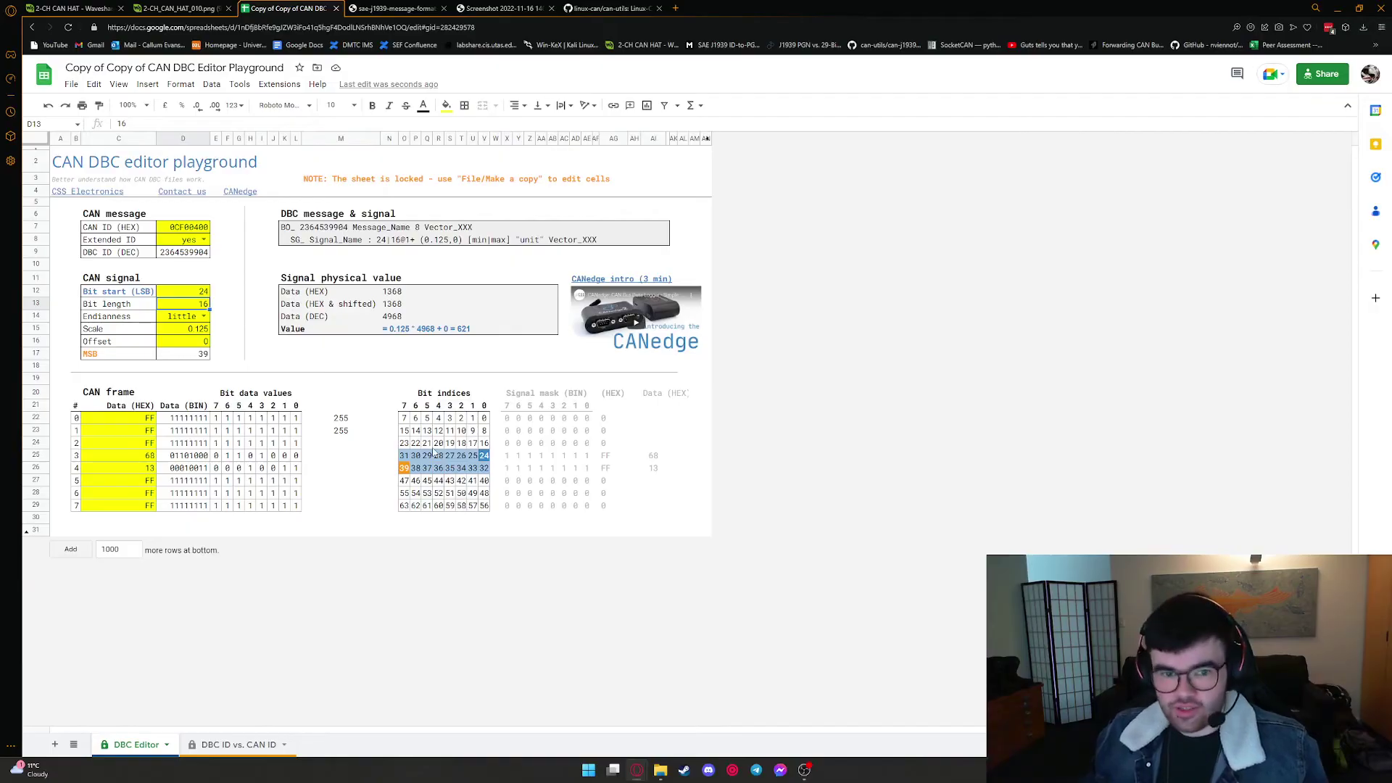
pyautogui.click(185, 319)
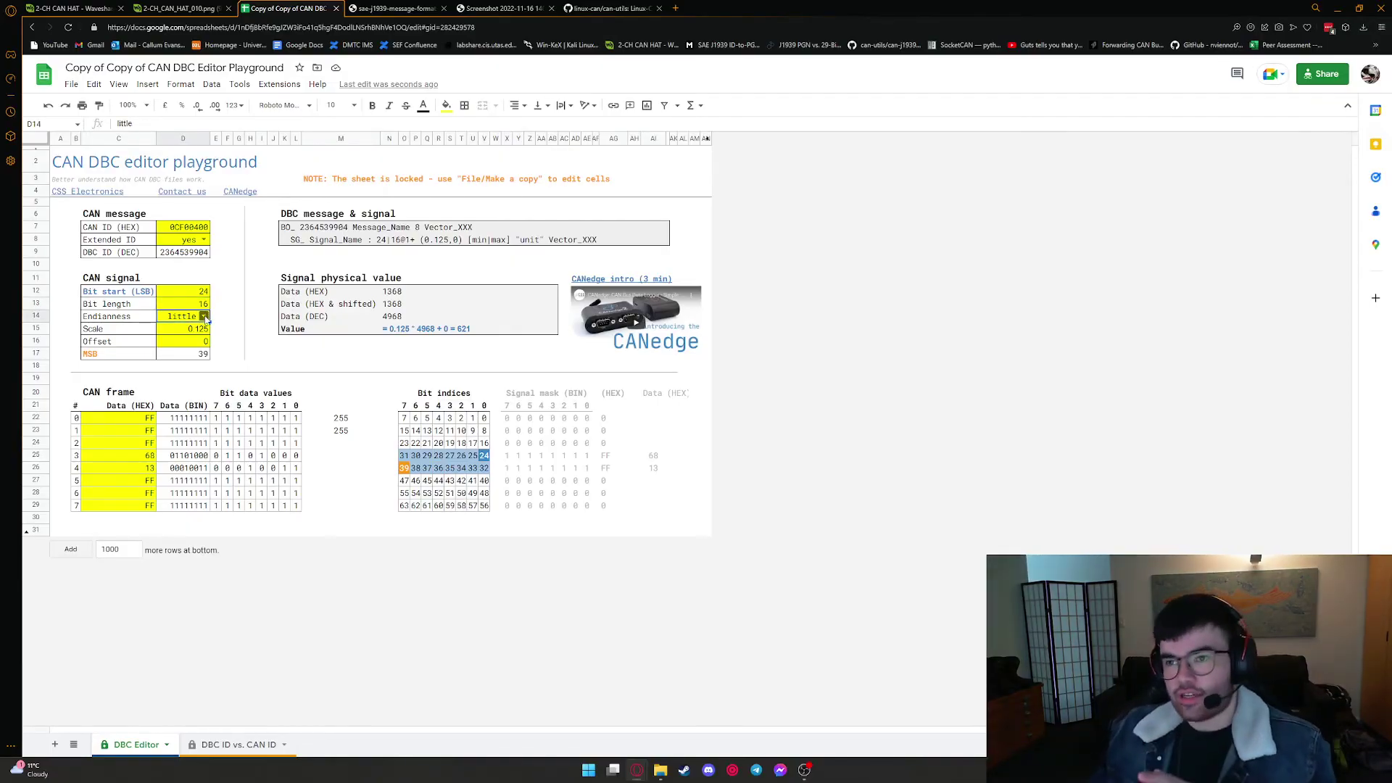
pyautogui.click(205, 318)
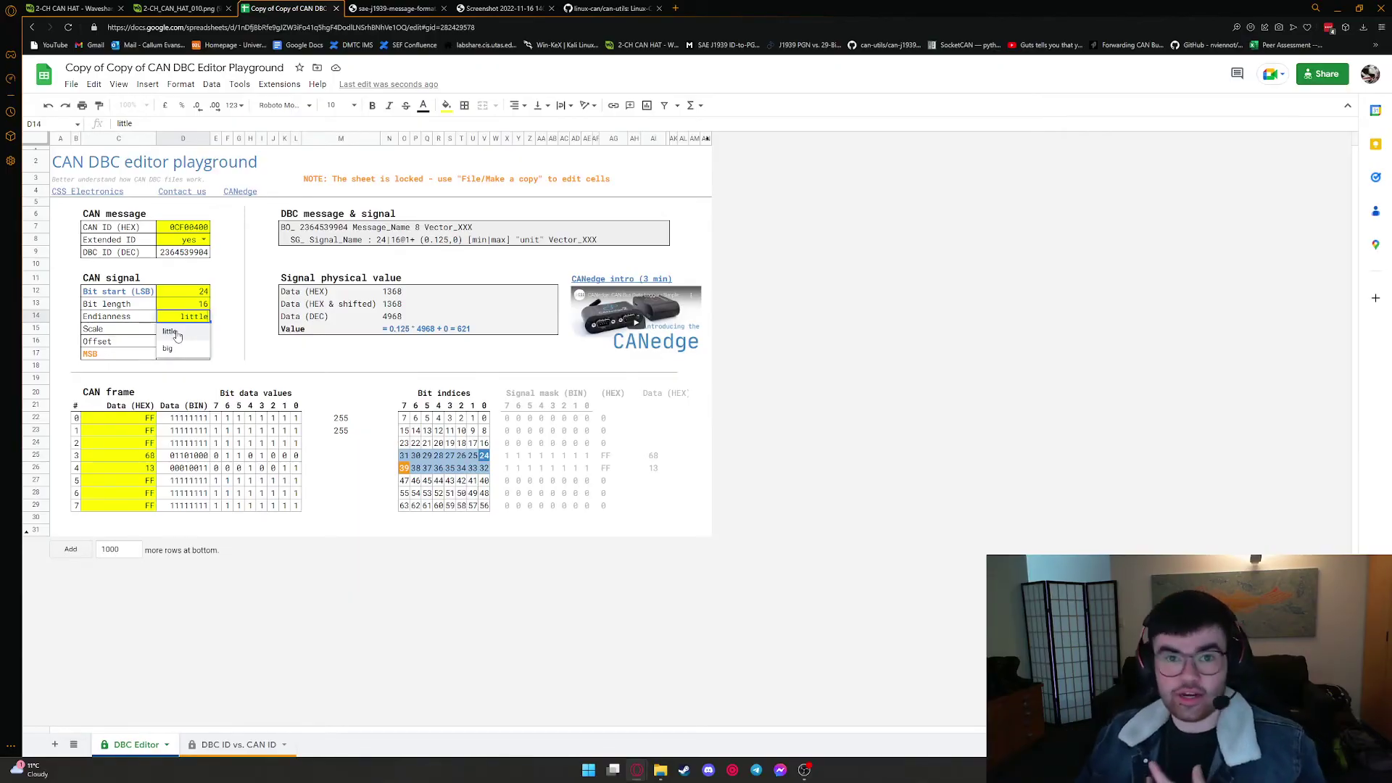
pyautogui.click(249, 316)
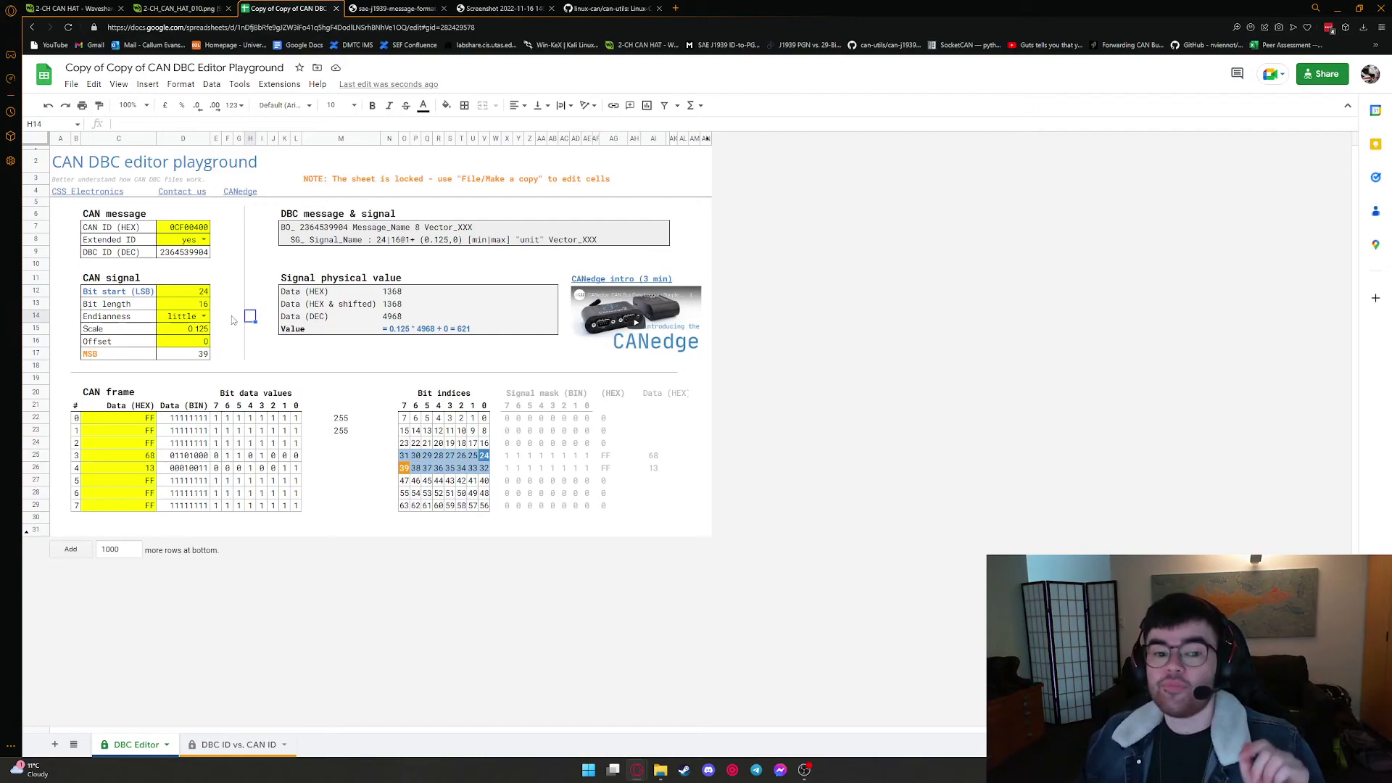
pyautogui.click(206, 317)
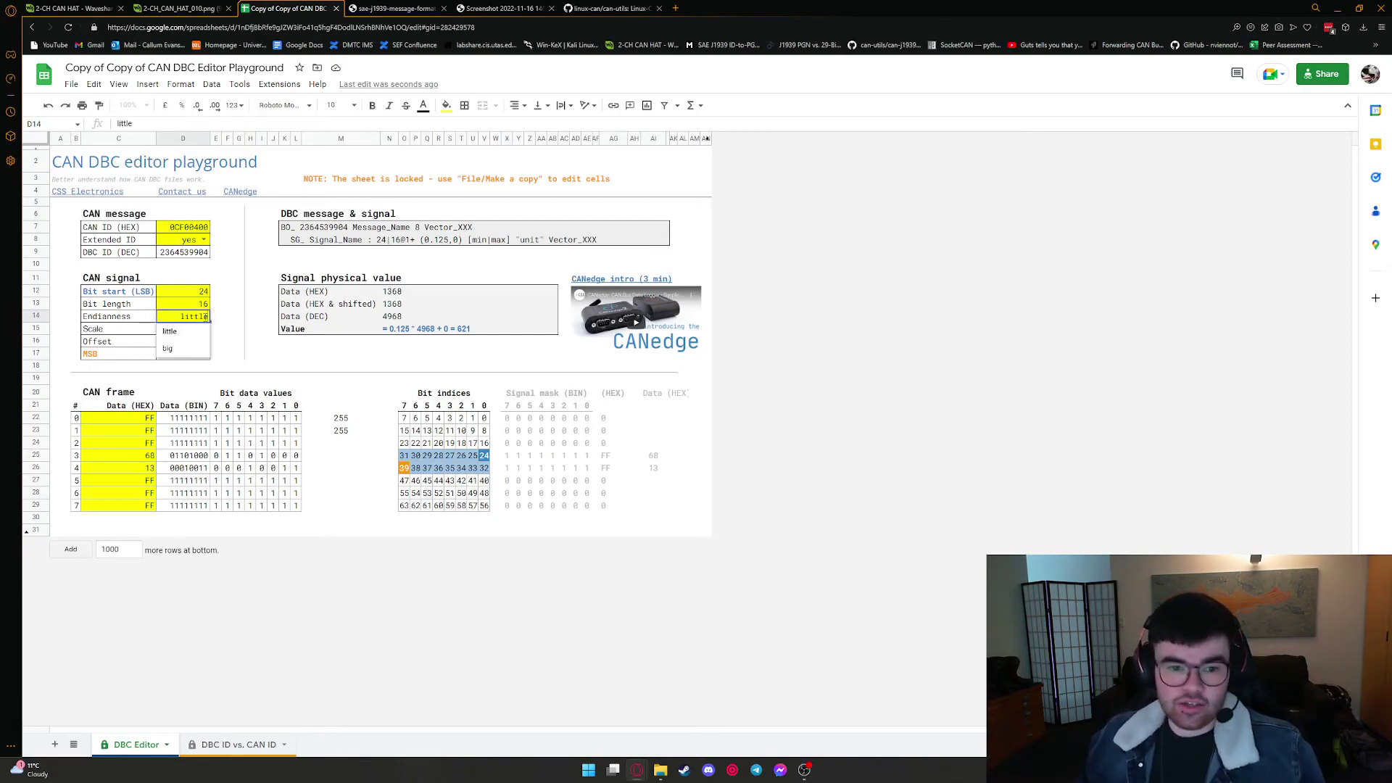
pyautogui.click(182, 331)
# Change the signal scale from 0.125 to 1.125.
pyautogui.click(200, 331)
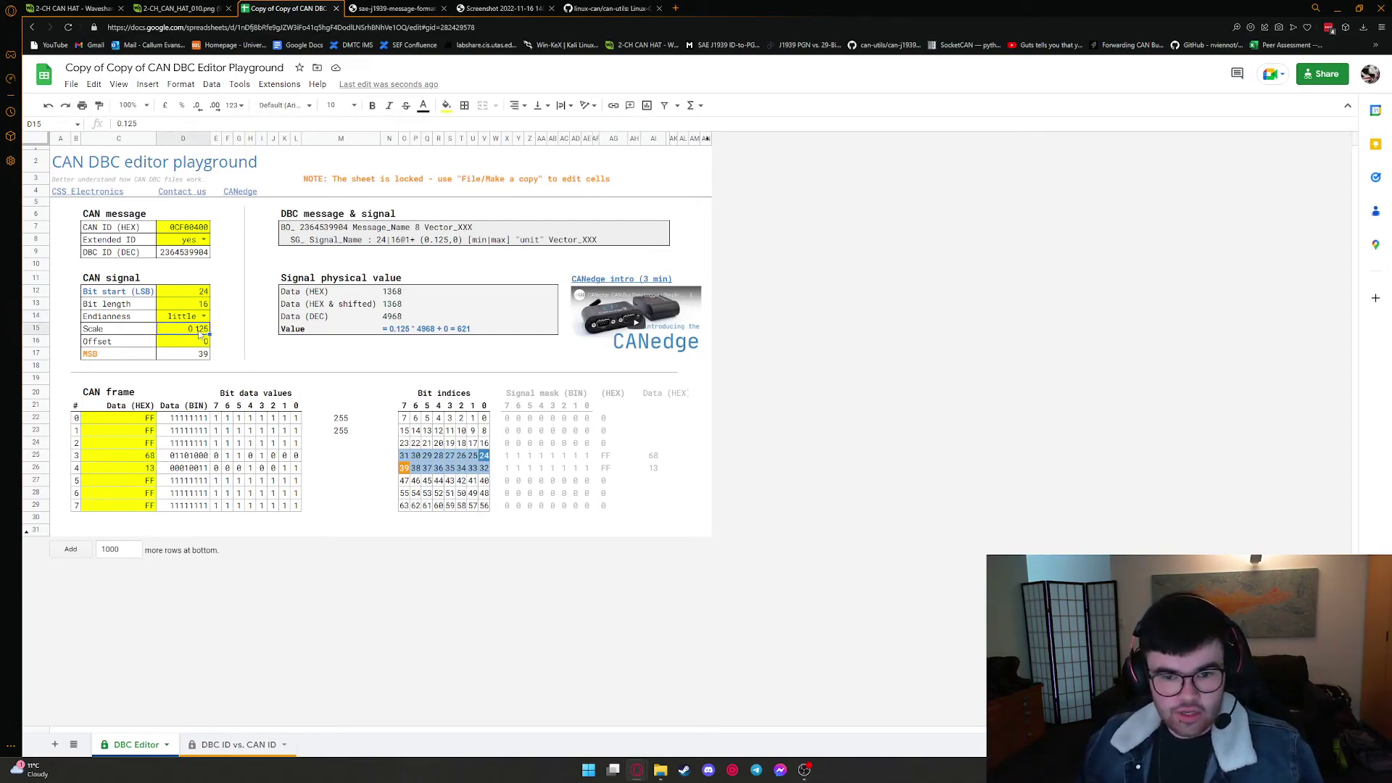
pyautogui.doubleClick(150, 126)
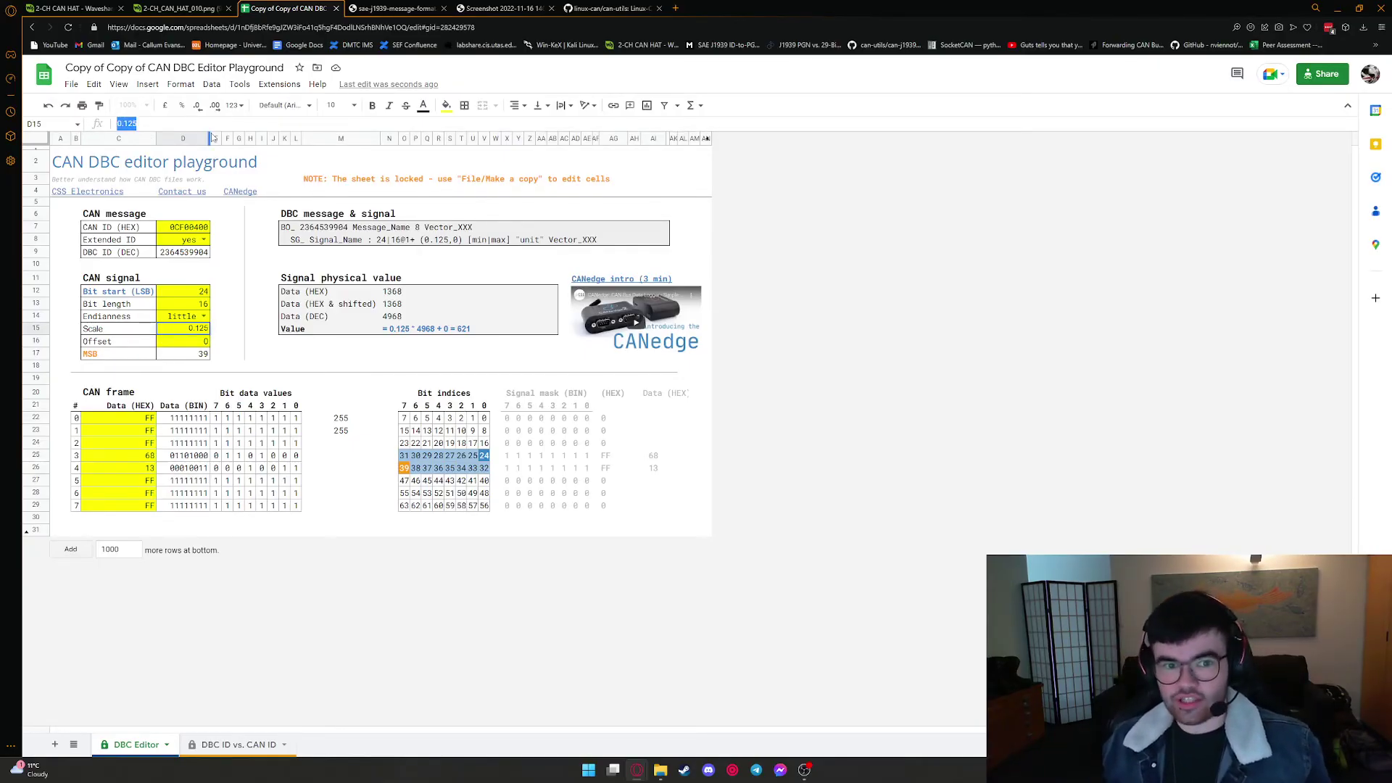
pyautogui.write('1.125')
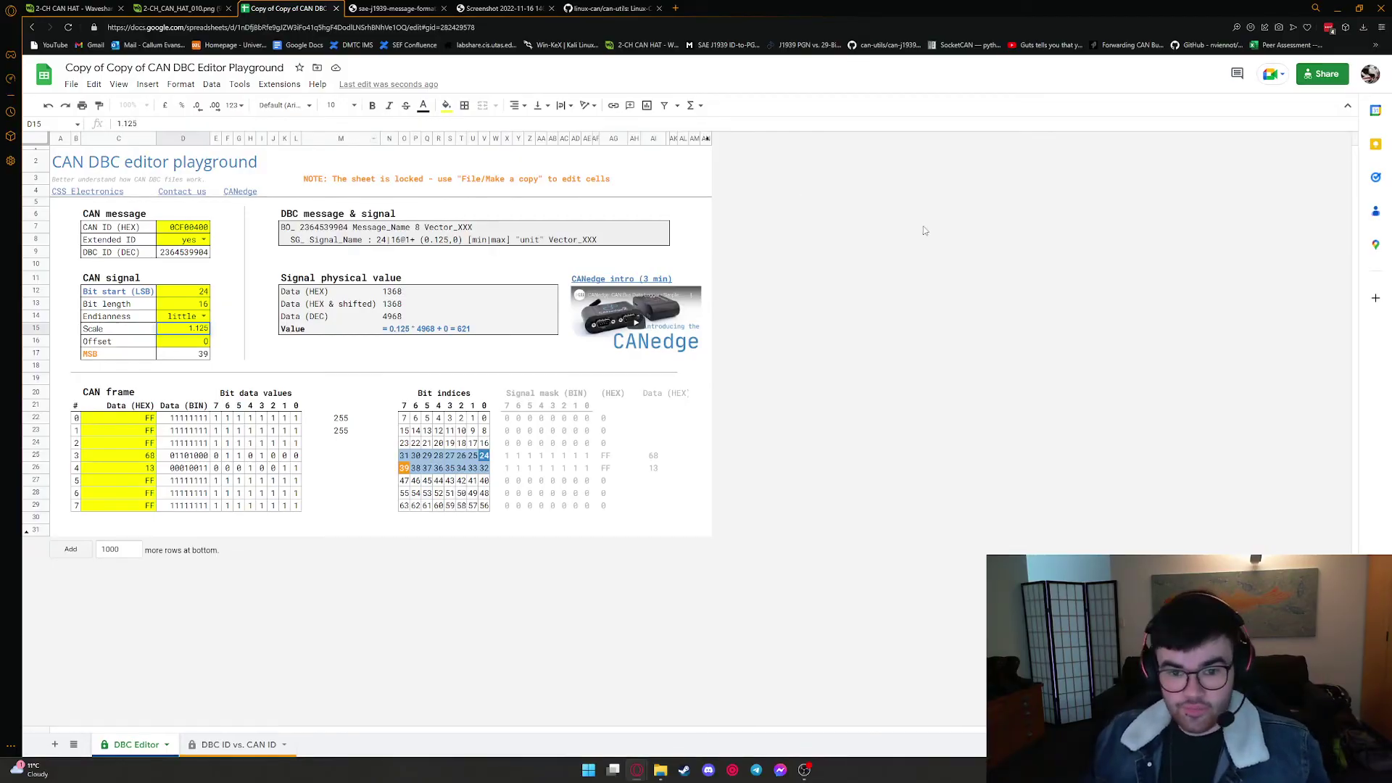
pyautogui.press('Return')
# Examine the value formula 1.125 × 4968 + 0 = 5589, noting the scale, data value and offset.
pyautogui.click(394, 330)
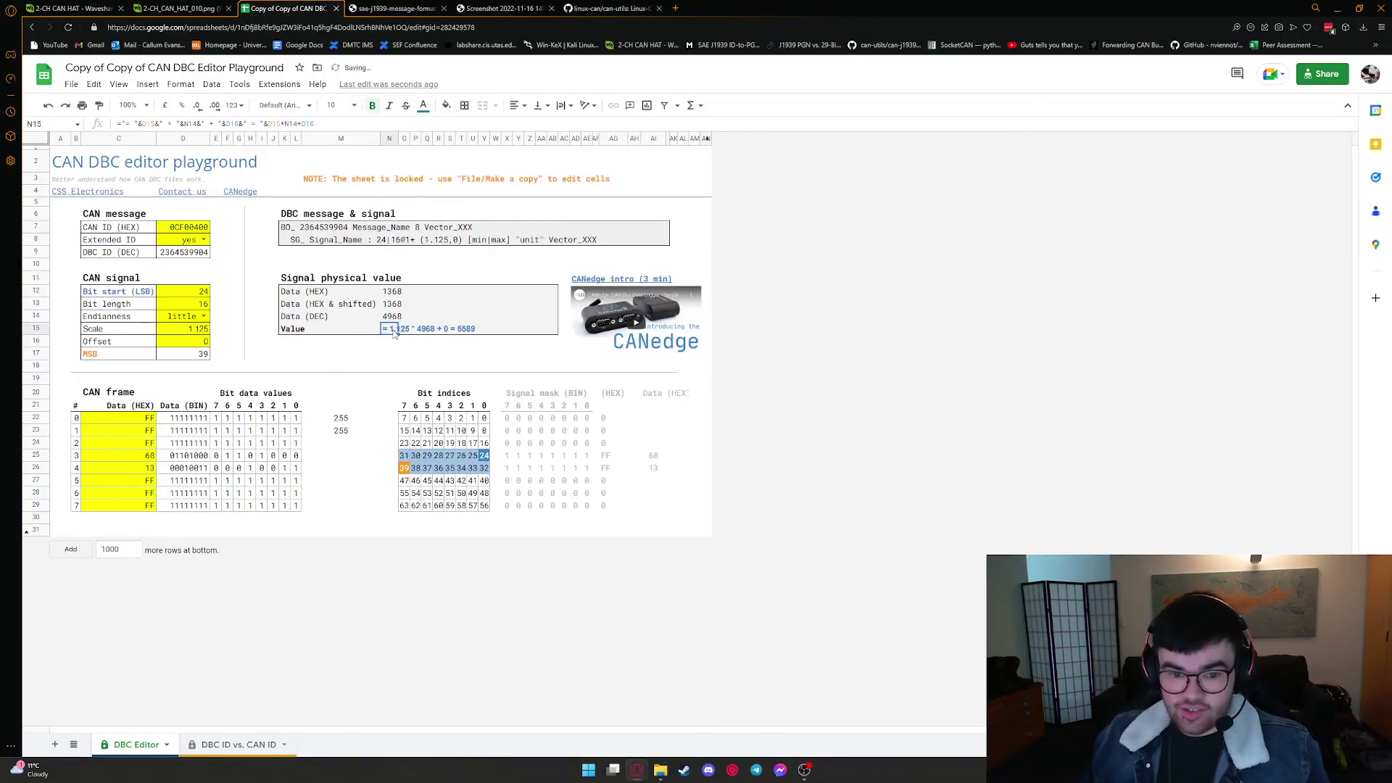
pyautogui.click(294, 334)
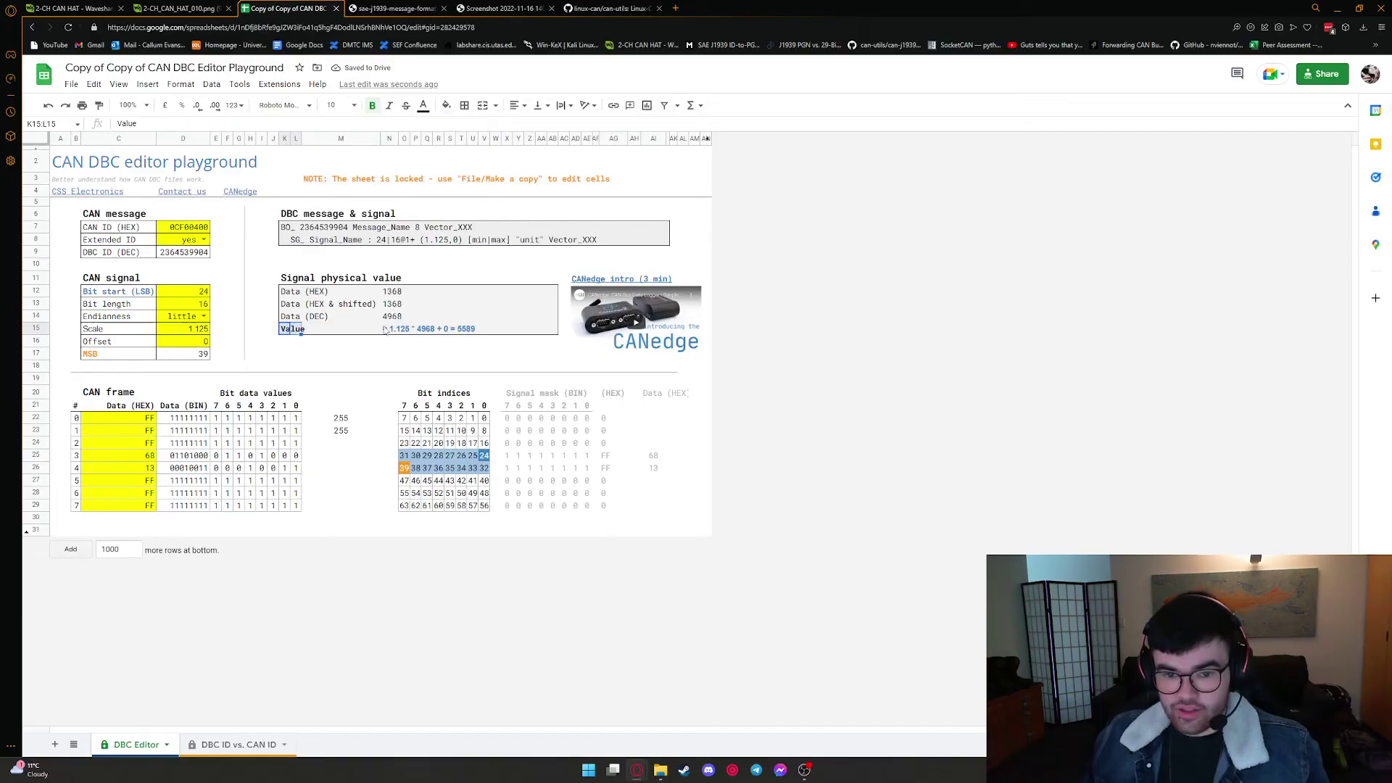
pyautogui.click(443, 333)
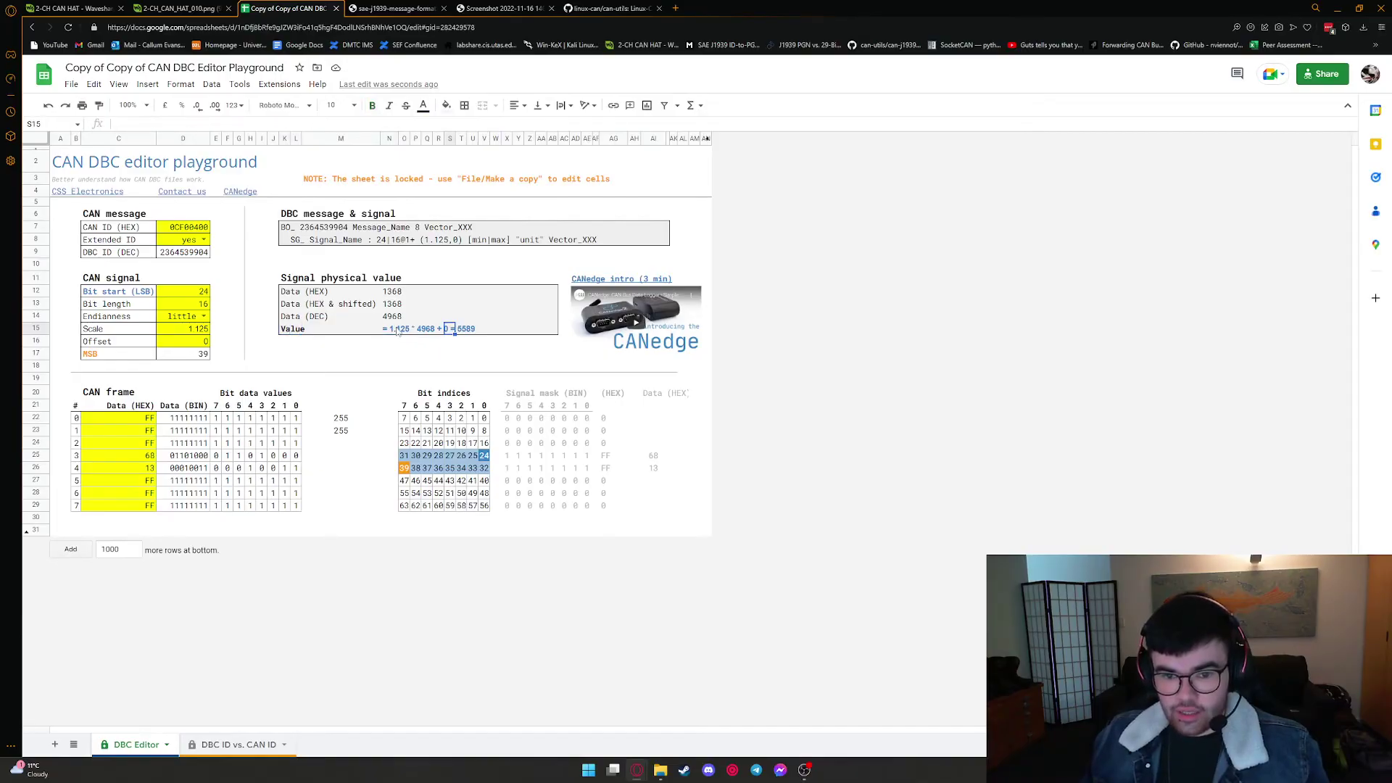
pyautogui.click(397, 331)
pyautogui.click(418, 331)
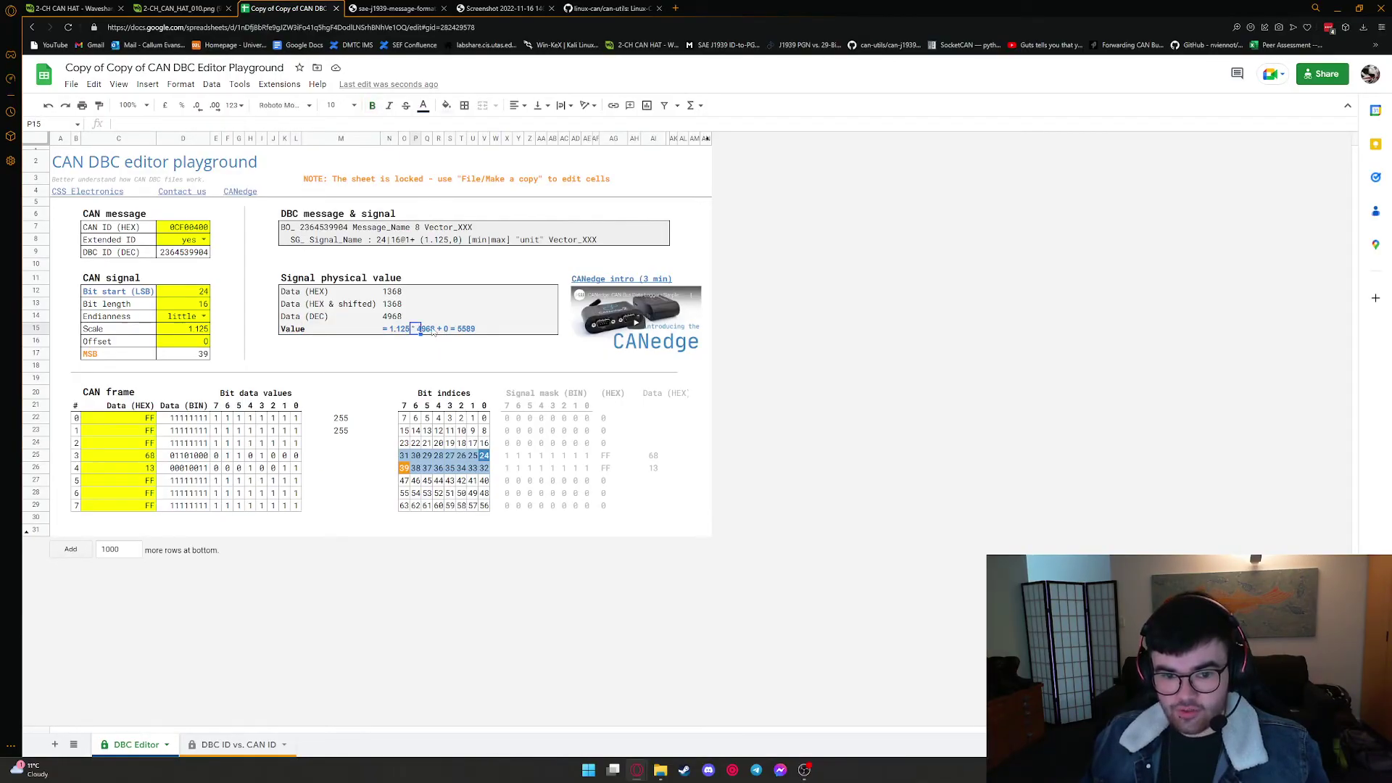
pyautogui.click(430, 331)
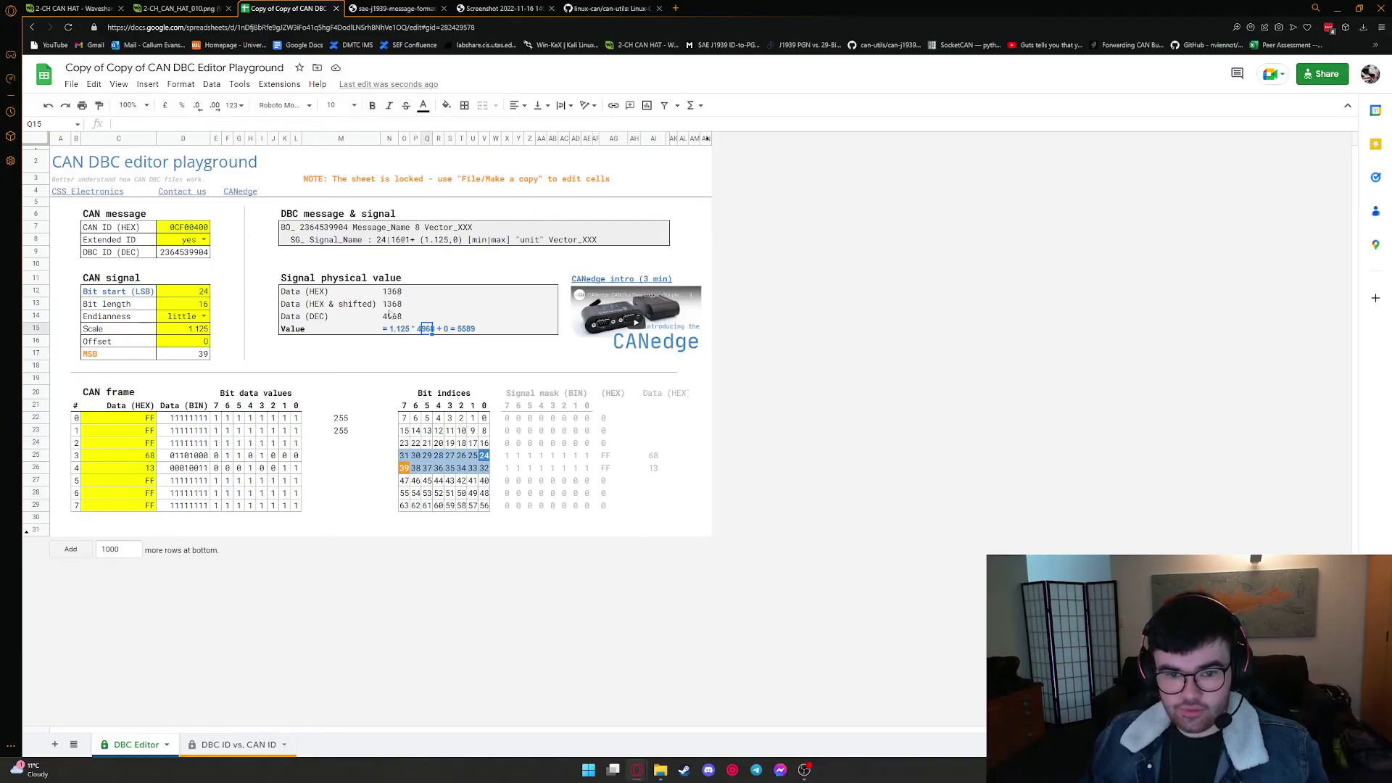
pyautogui.click(441, 330)
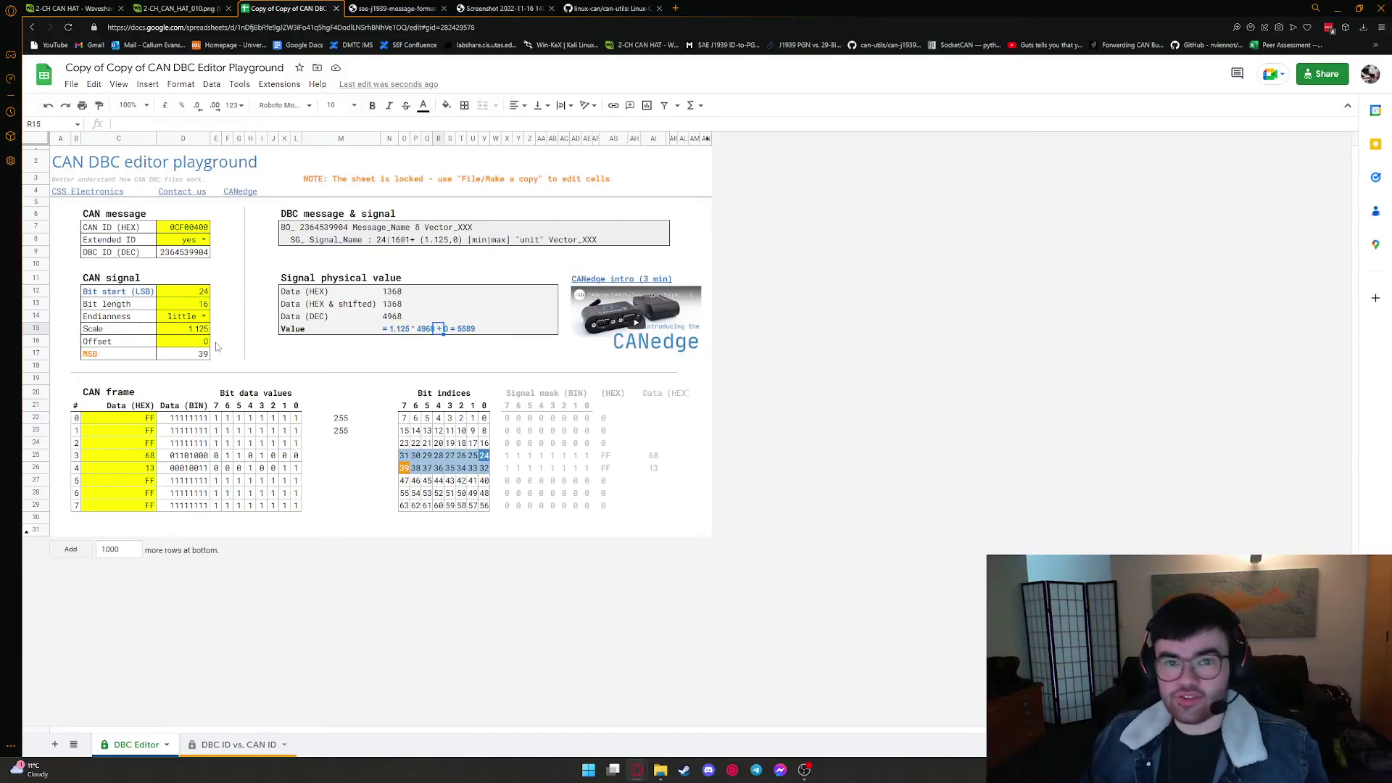
pyautogui.moveTo(415, 353); pyautogui.dragTo(415, 366)
pyautogui.click(387, 354)
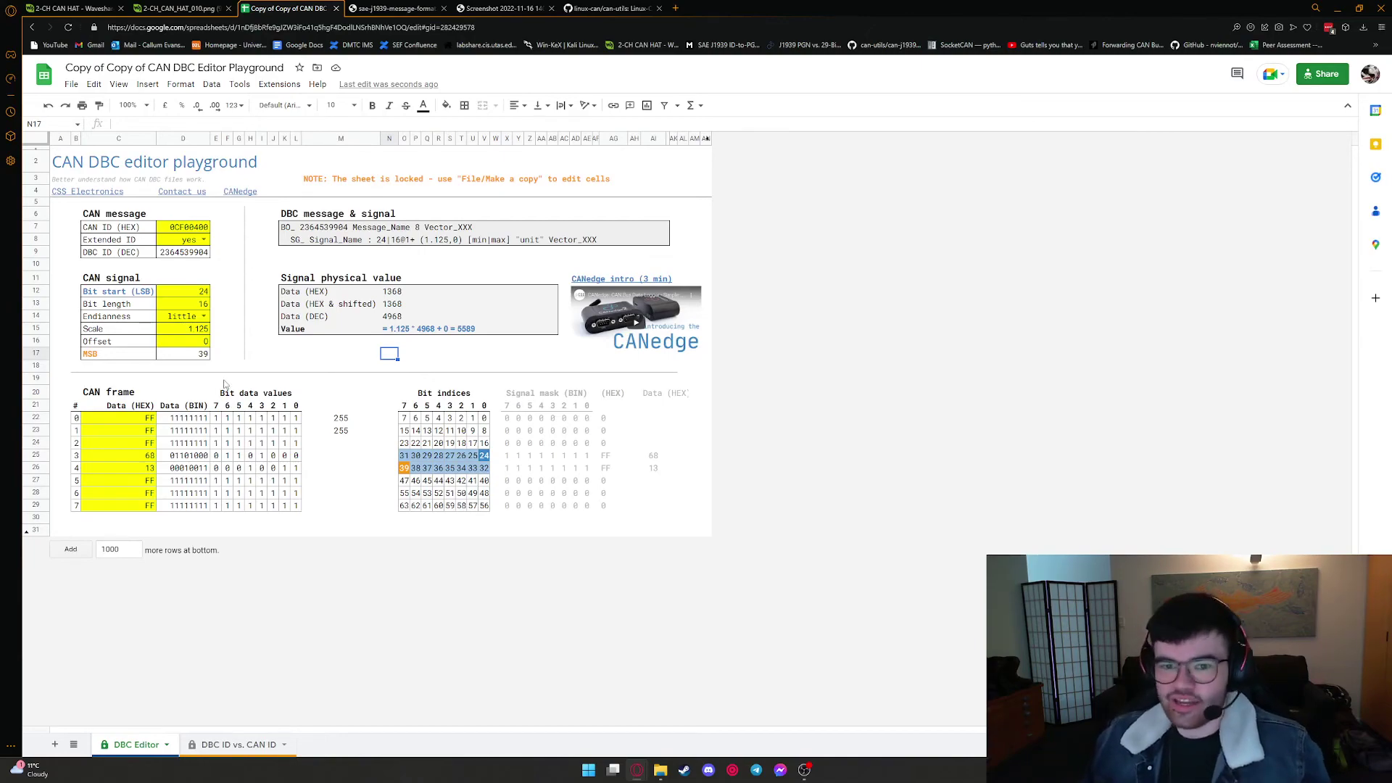
# Select the 1.125 scale entry and start retyping it back to 0.125.
pyautogui.click(183, 329)
pyautogui.moveTo(155, 122); pyautogui.dragTo(102, 129)
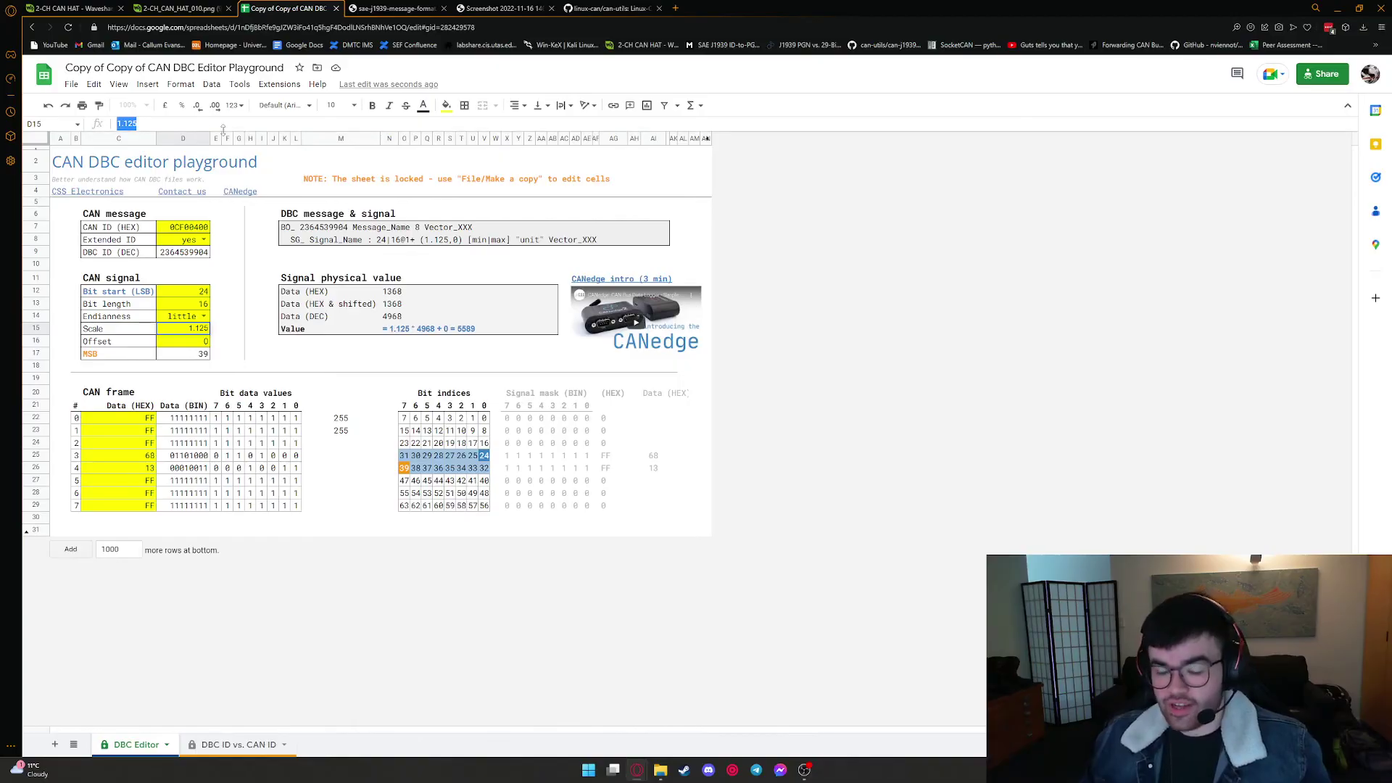
pyautogui.write('00')
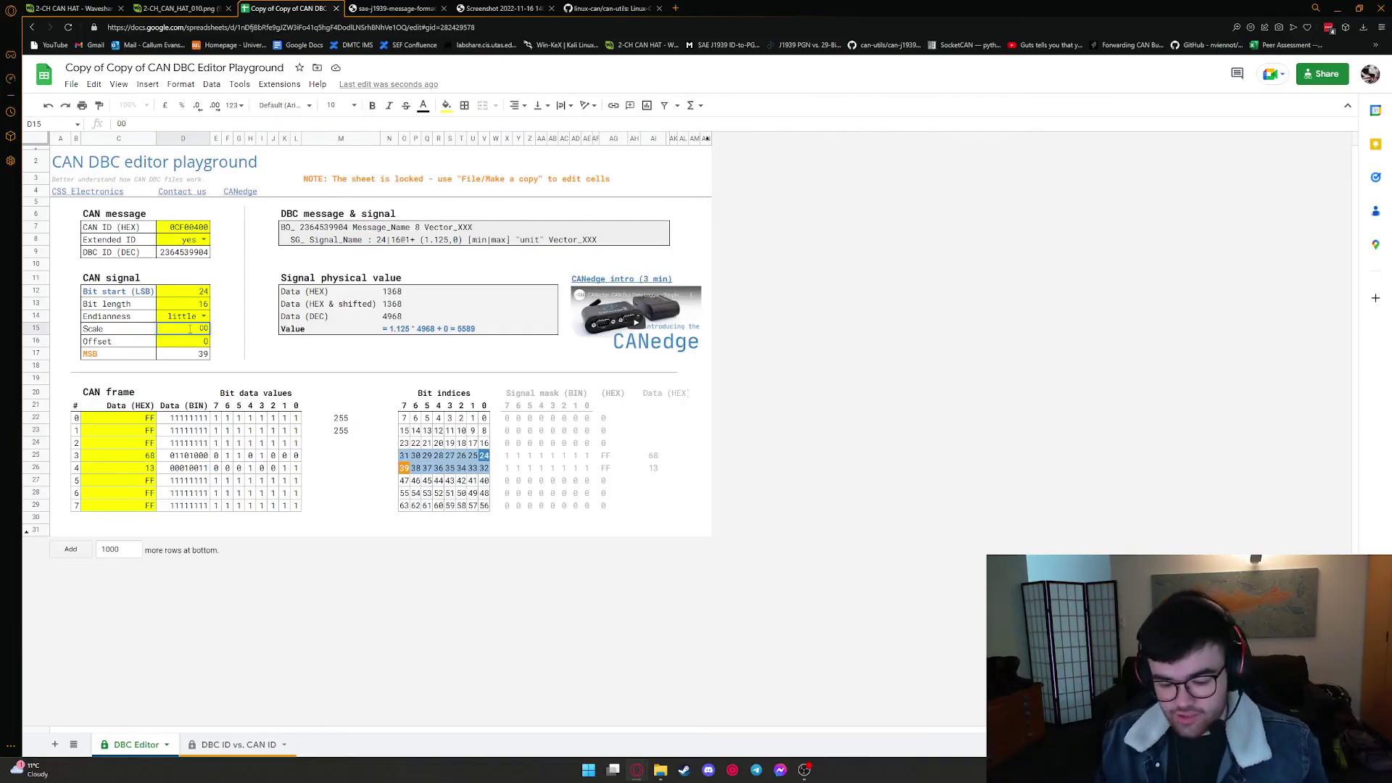
# Restore the scale to 0.125 so the Value row returns 621 with zero offset.
pyautogui.write('25')
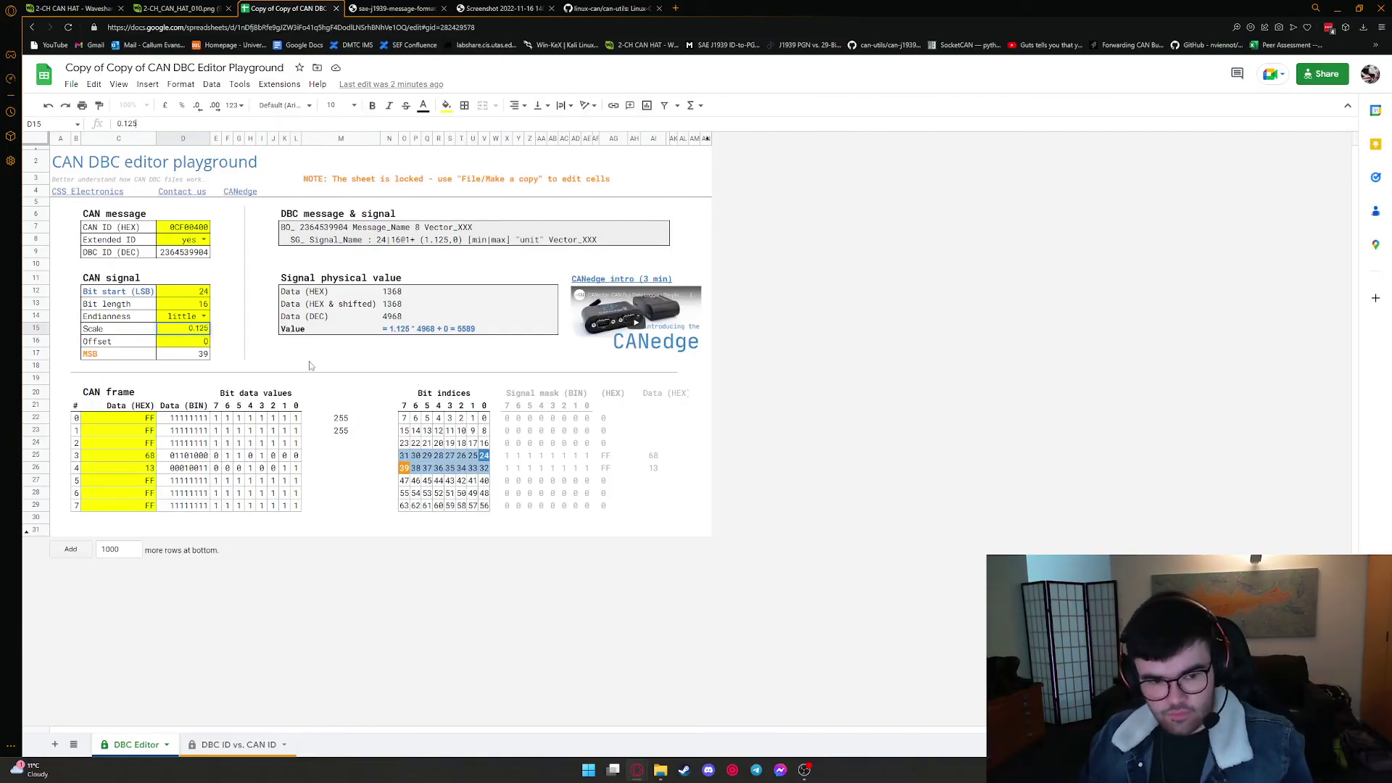
pyautogui.click(546, 378)
pyautogui.click(459, 329)
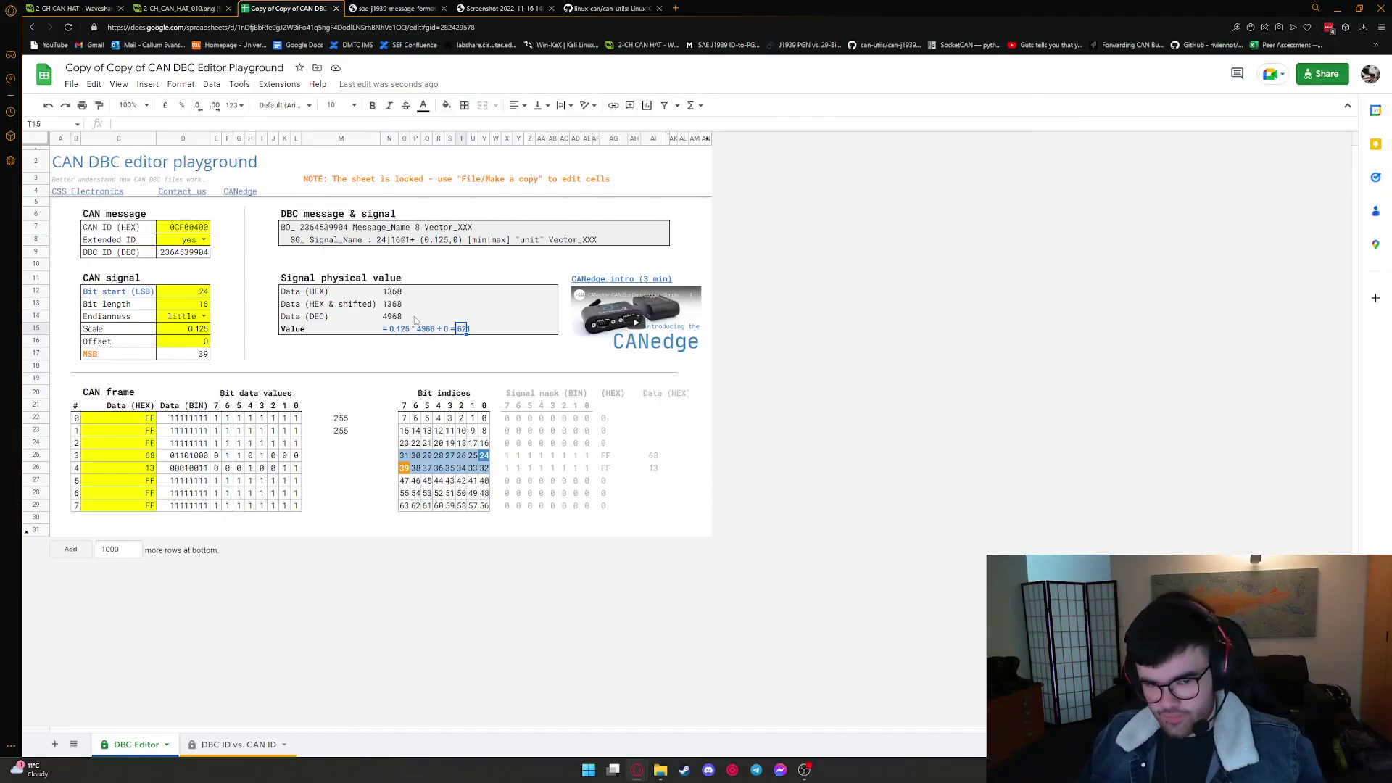
pyautogui.press('Left')
# Walk through the calculation 0.125 × 4968 + 0 = 621, then bring up the CSS Electronics DBC page.
pyautogui.click(396, 334)
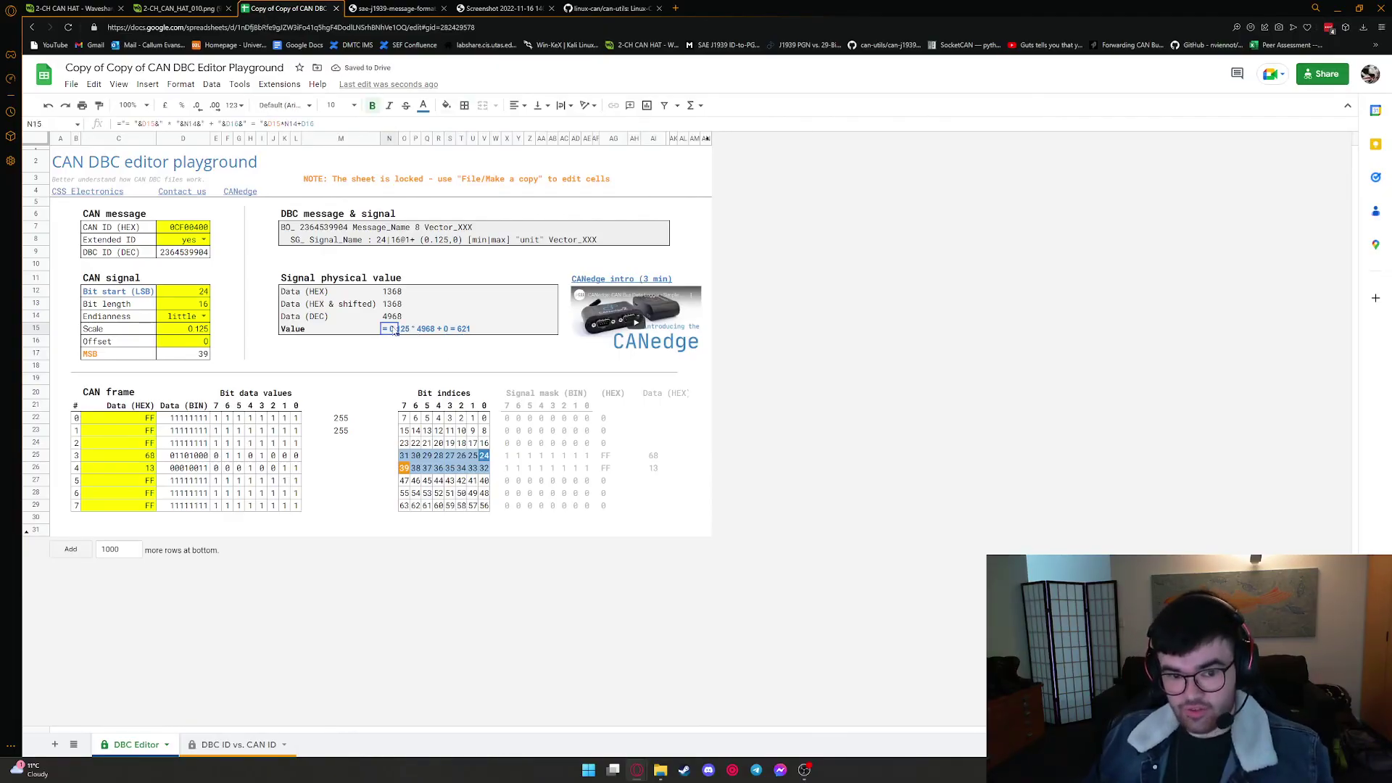
pyautogui.click(404, 331)
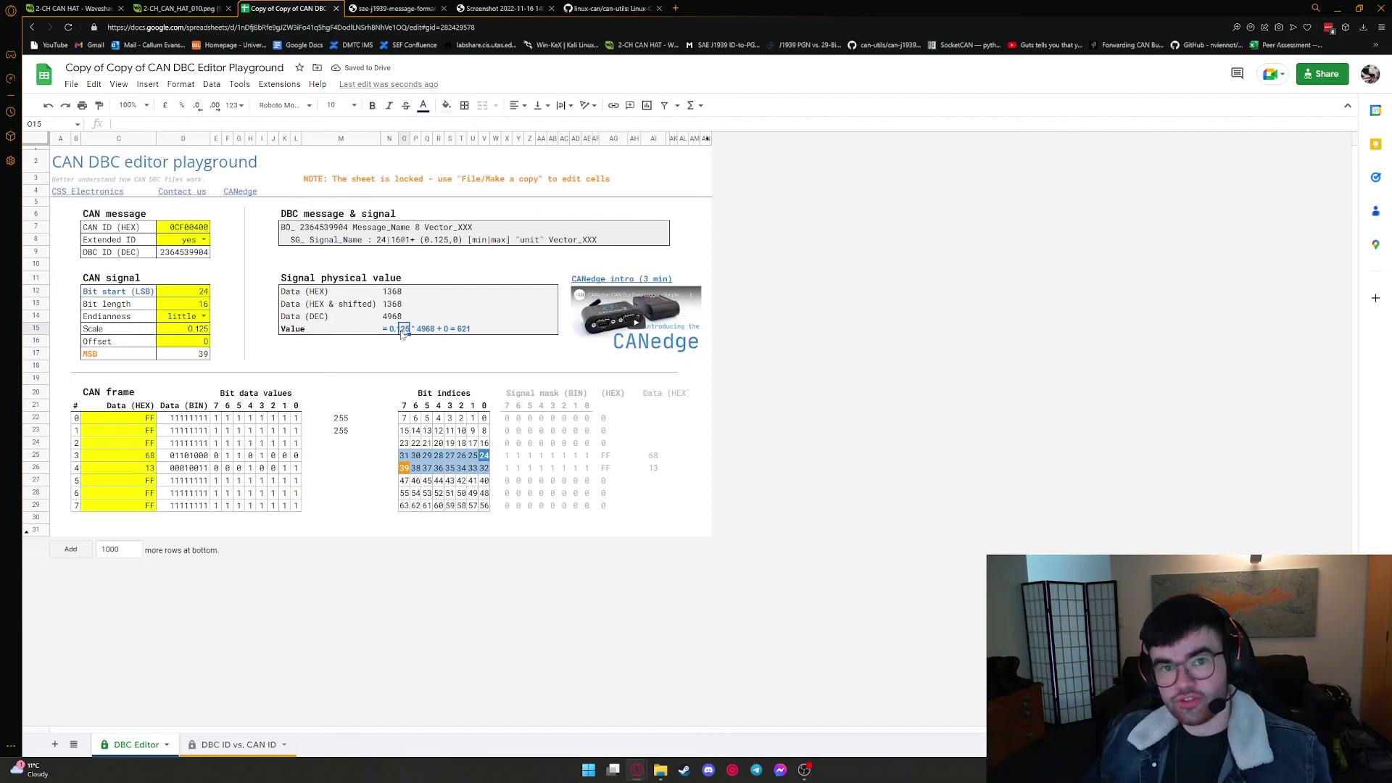
pyautogui.click(428, 330)
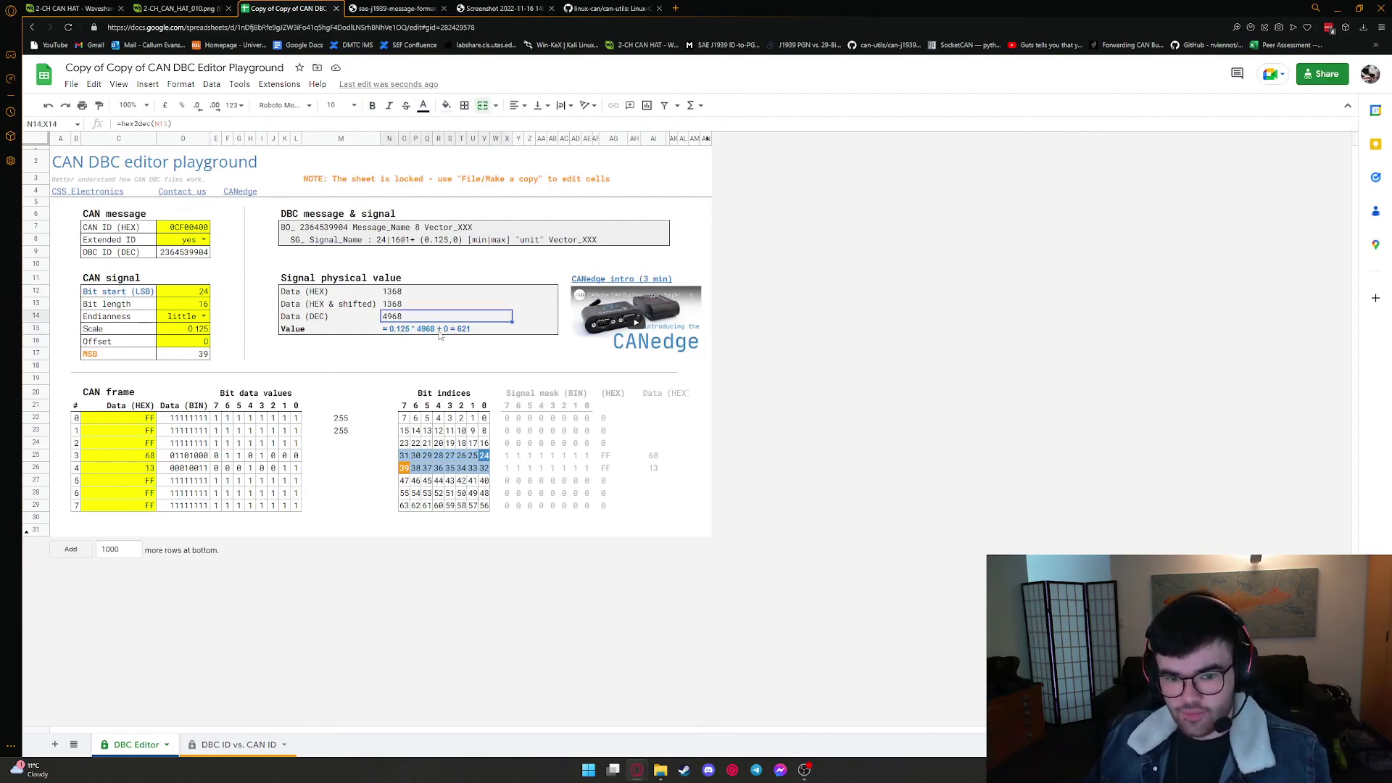
pyautogui.click(444, 328)
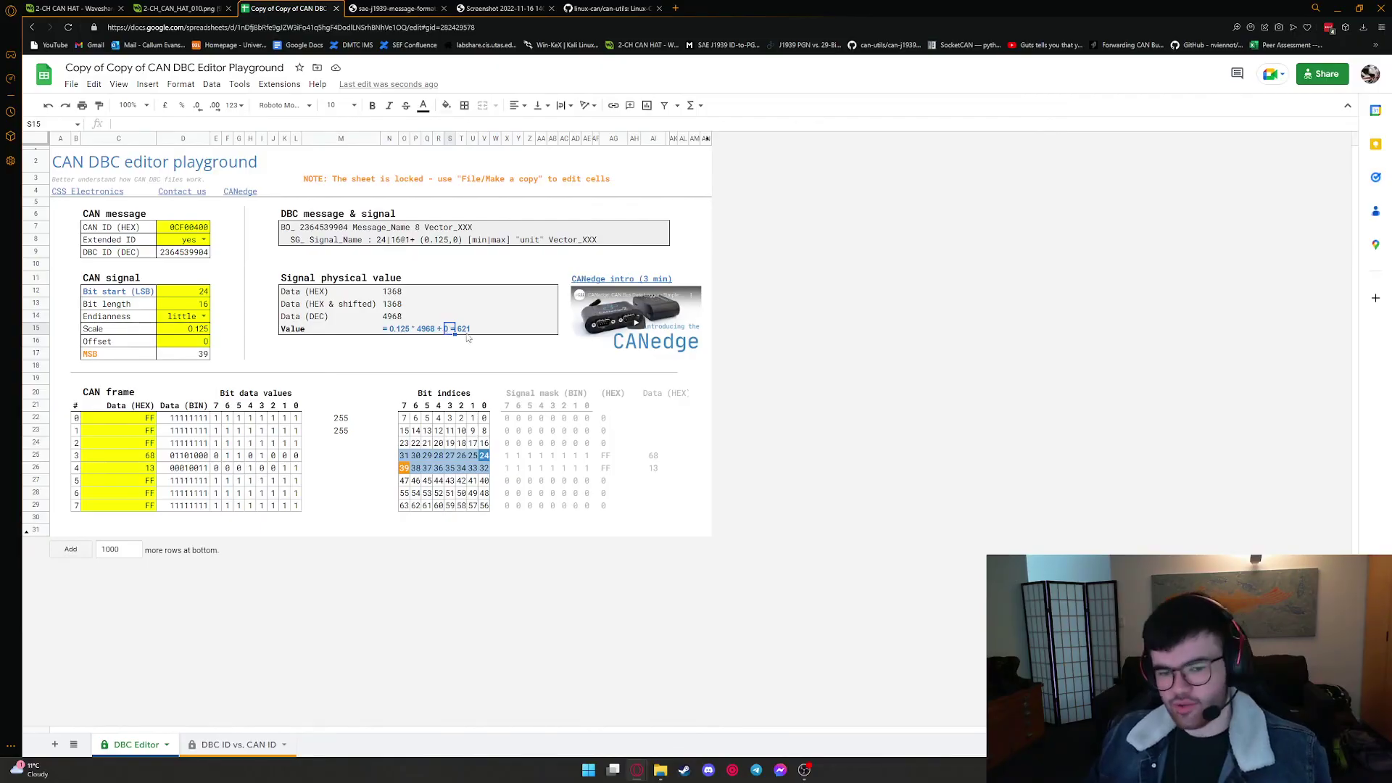
pyautogui.click(466, 330)
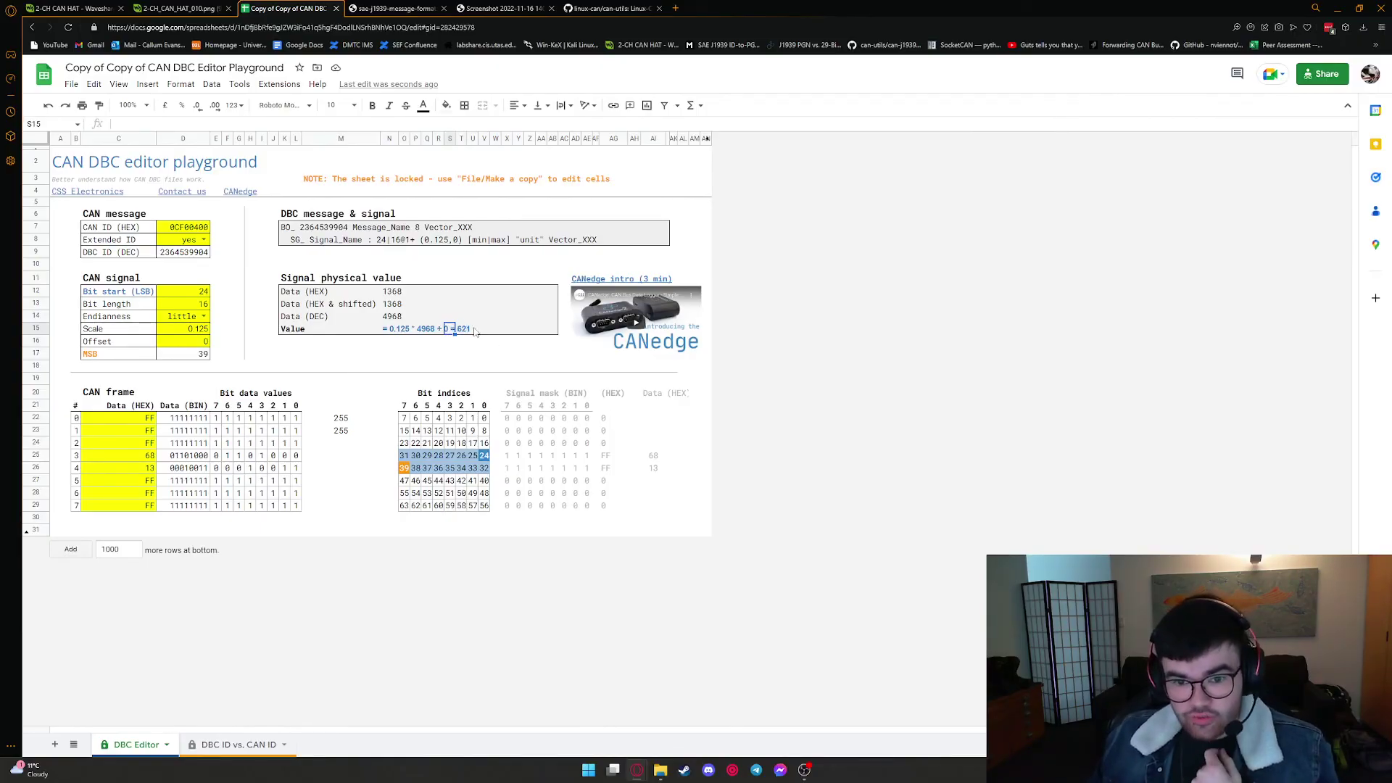
pyautogui.click(427, 330)
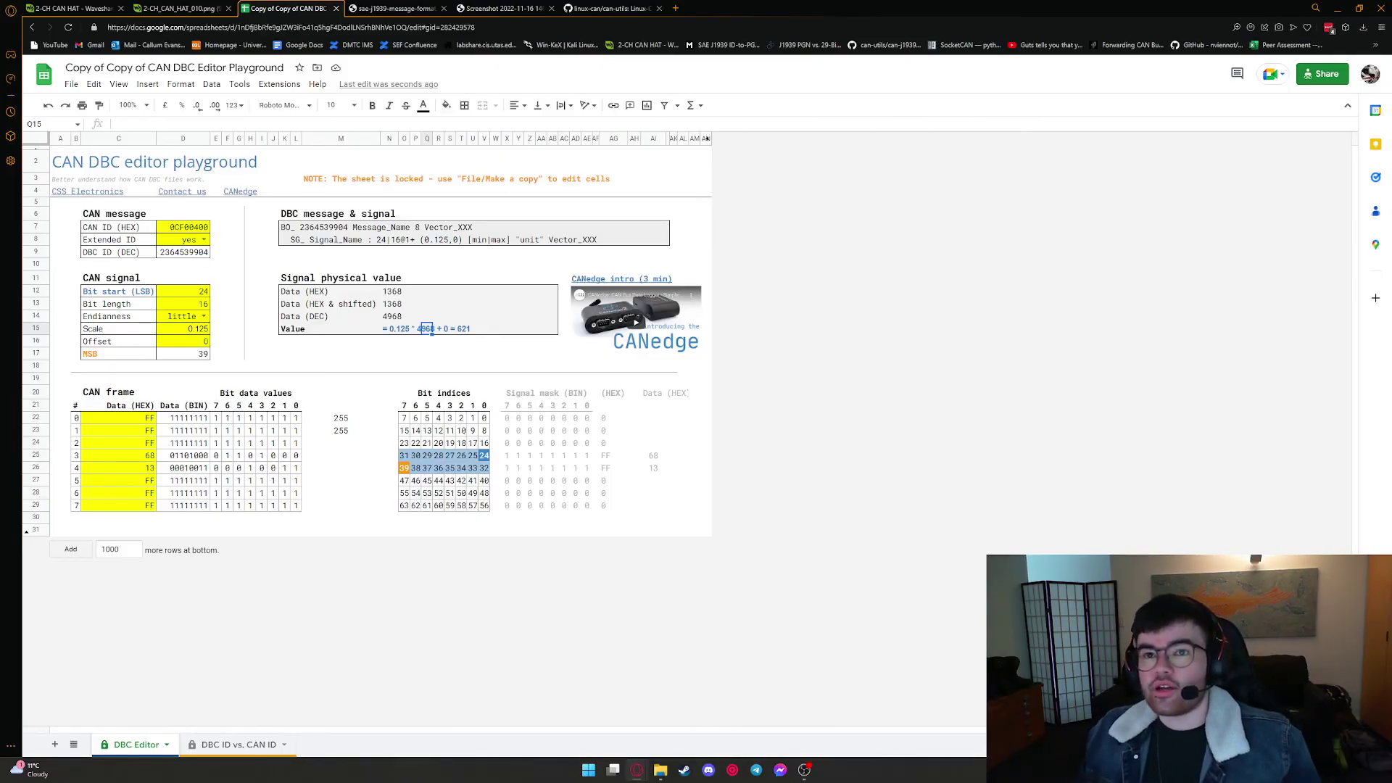
pyautogui.hotkey('alt', 'Tab')
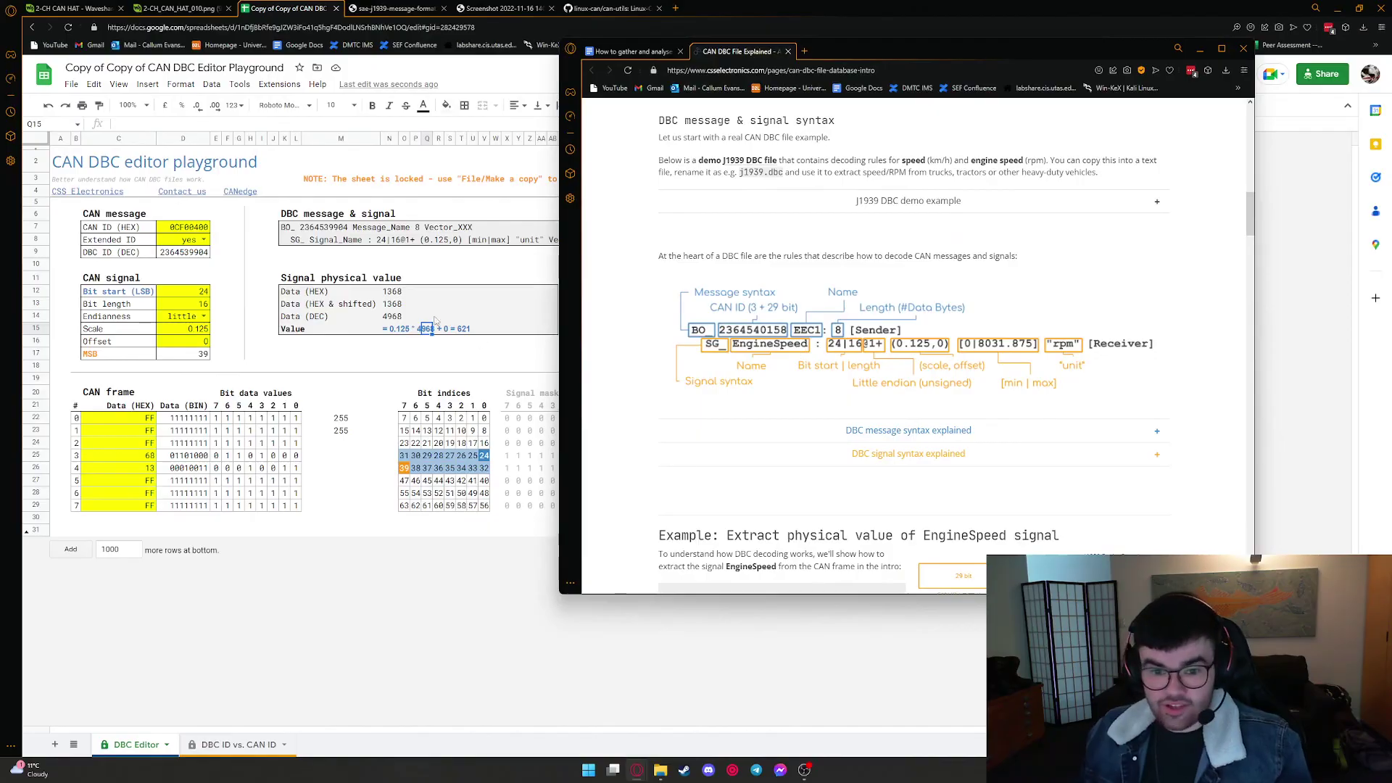
# Minimize the CSS Electronics DBC page, leaving the spreadsheet's 621 result in full view.
pyautogui.click(461, 330)
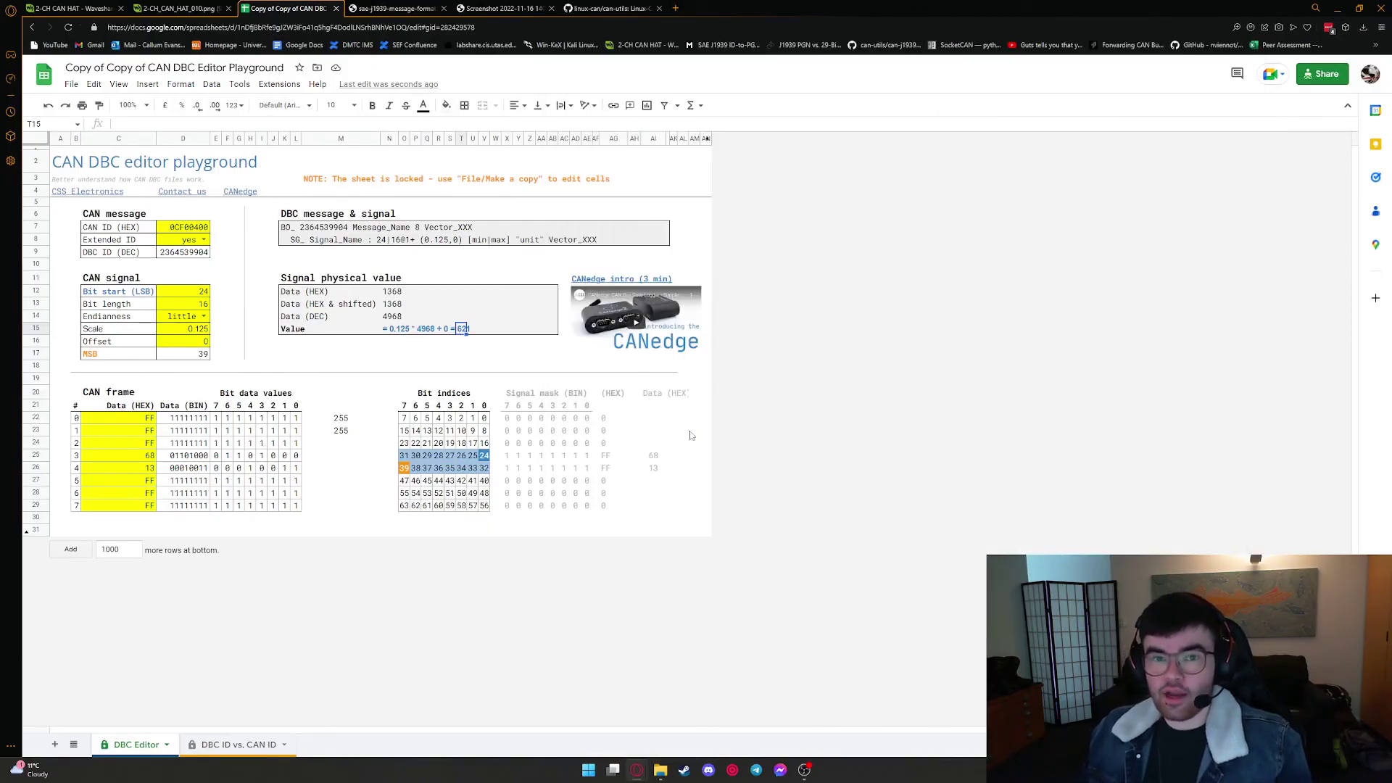
pyautogui.moveTo(636, 770)
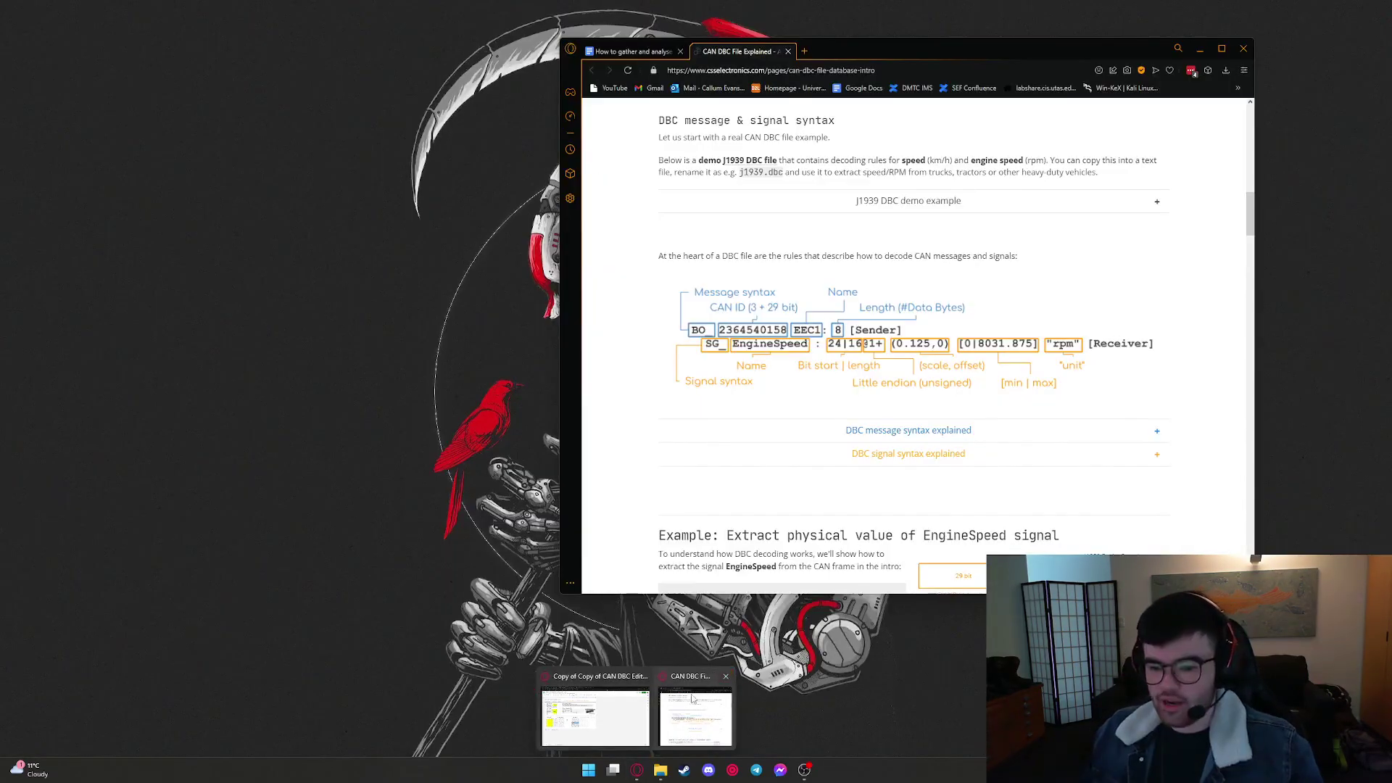
pyautogui.click(725, 700)
pyautogui.press('super+Down')
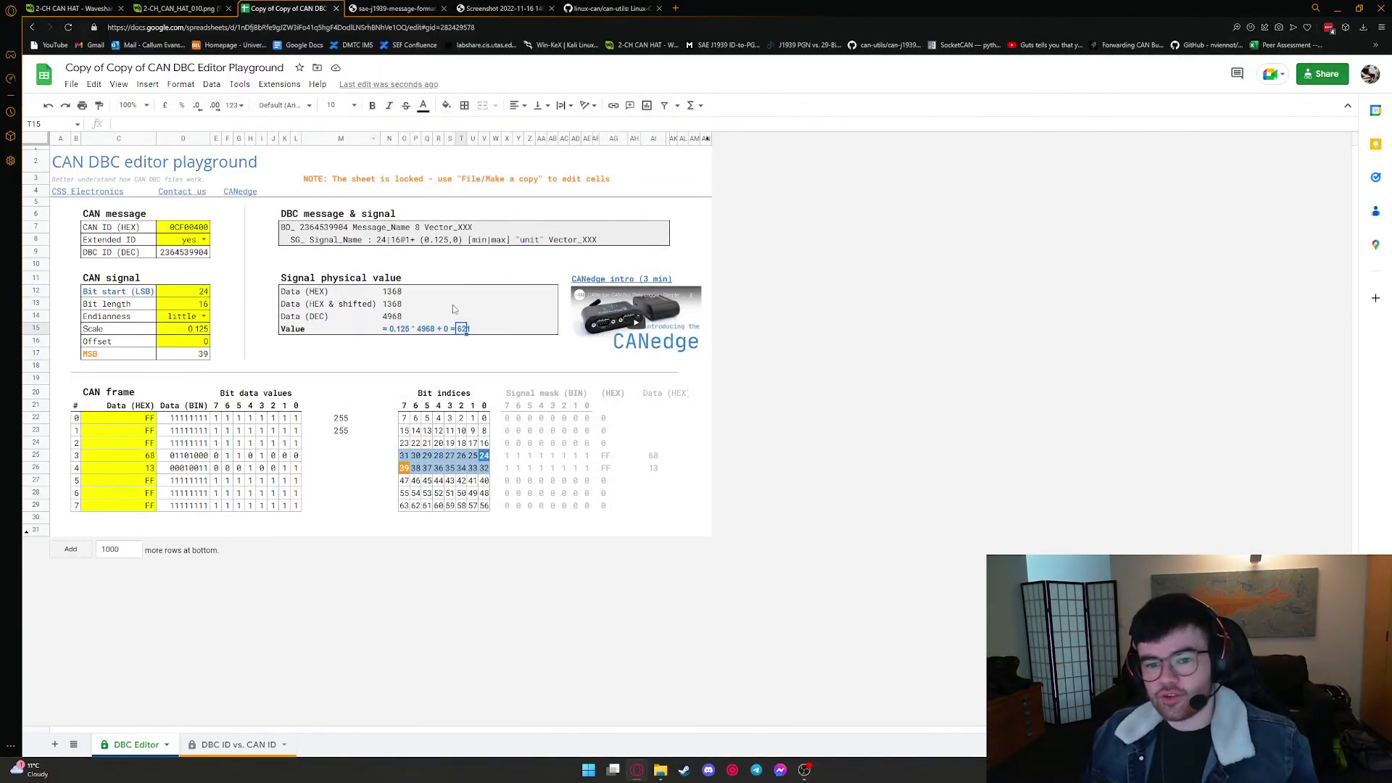
pyautogui.click(463, 330)
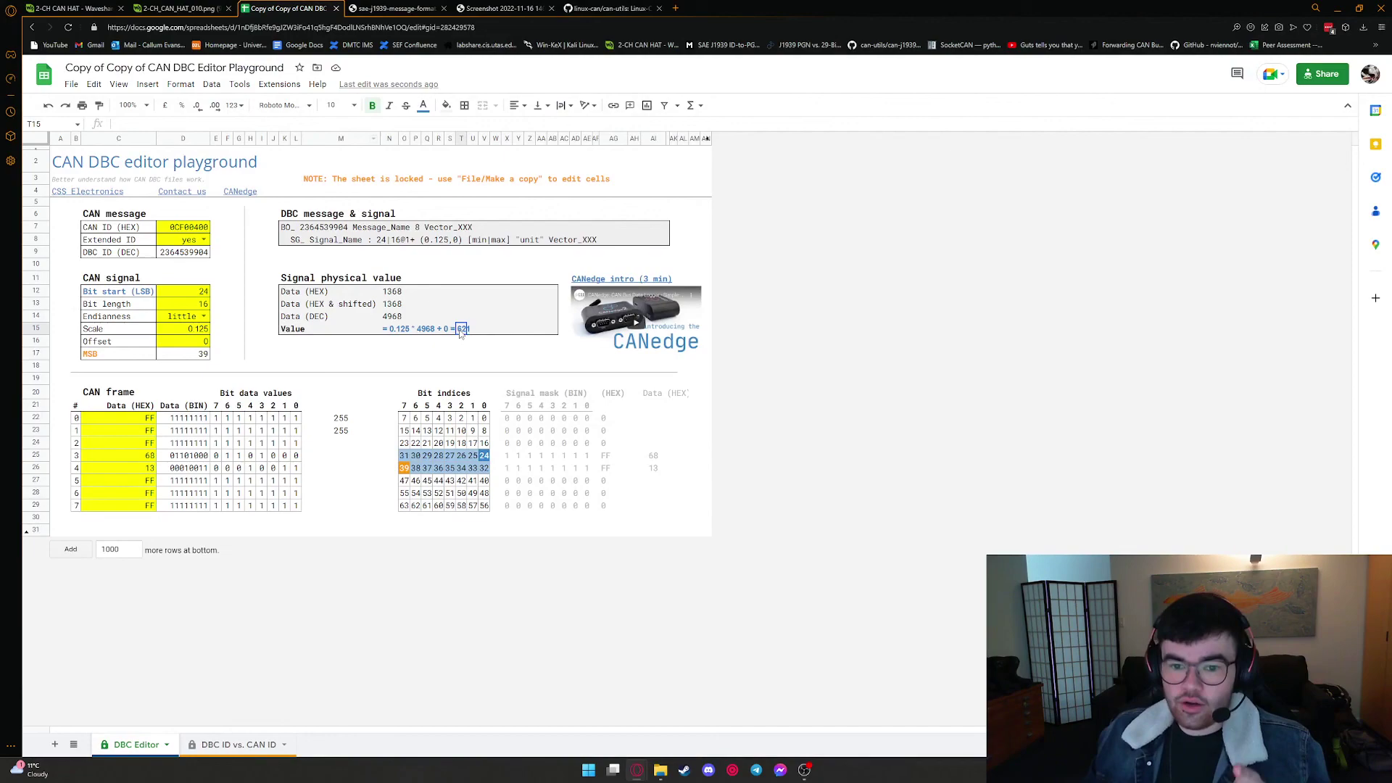